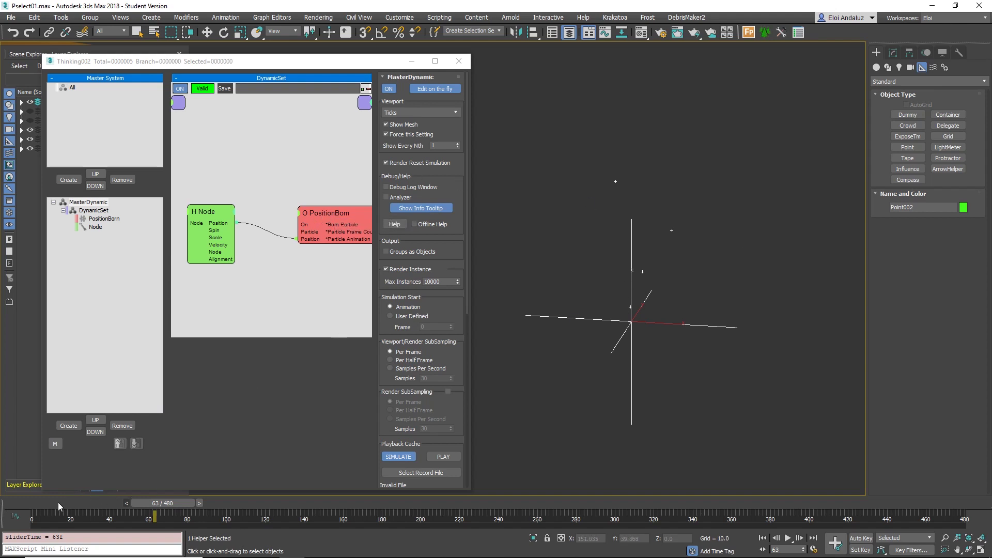
Set the viewport display of the Thinking002 particles to Particle ID
drag(59, 507, 233, 509)
click(421, 208)
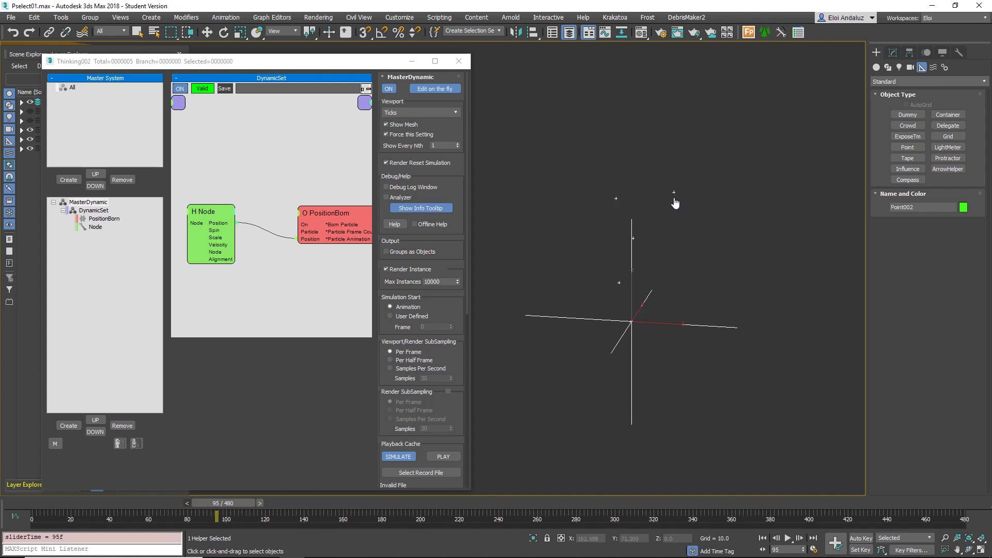
click(413, 112)
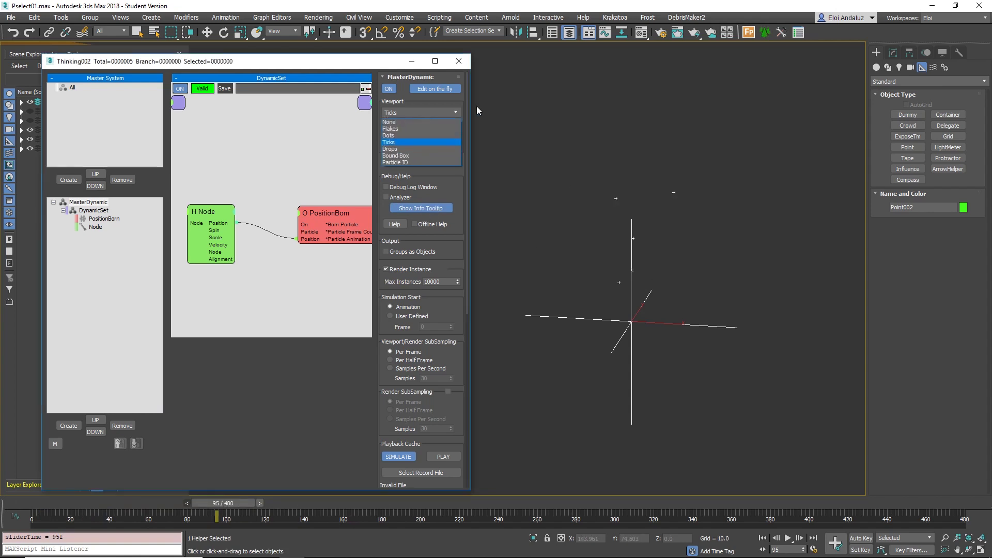
click(408, 162)
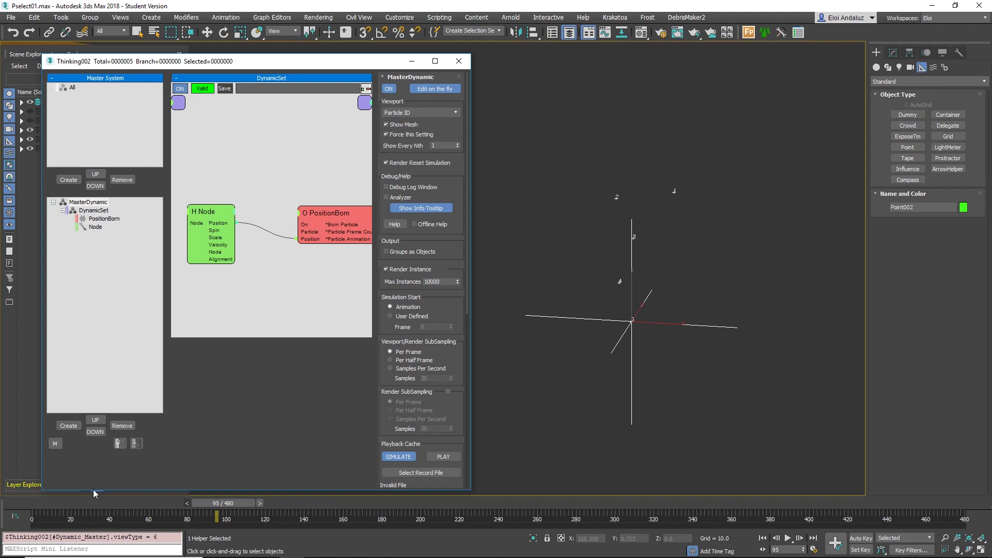
Scrub through the timeline and examine how the particle IDs are assigned as particles are born and die
drag(40, 502, 560, 488)
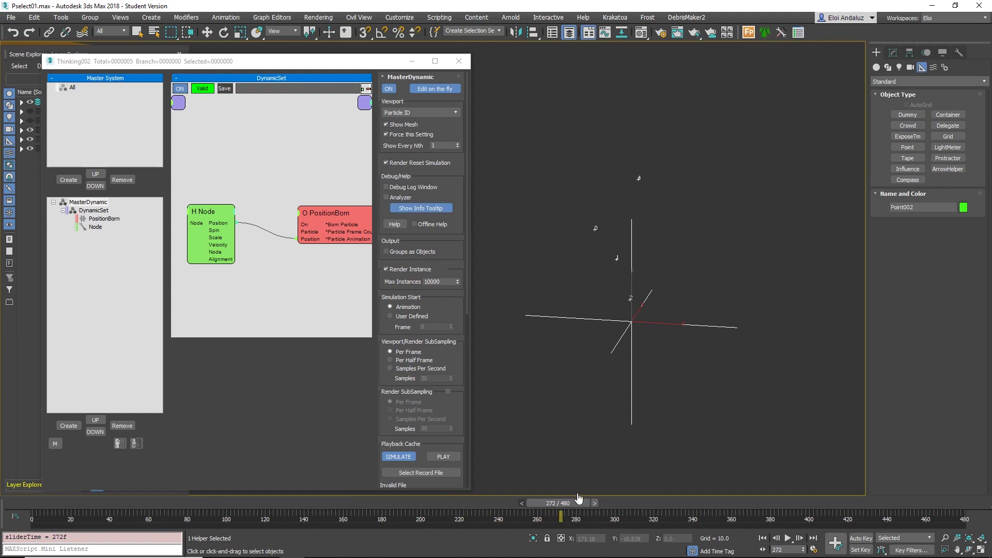
drag(588, 496, 599, 494)
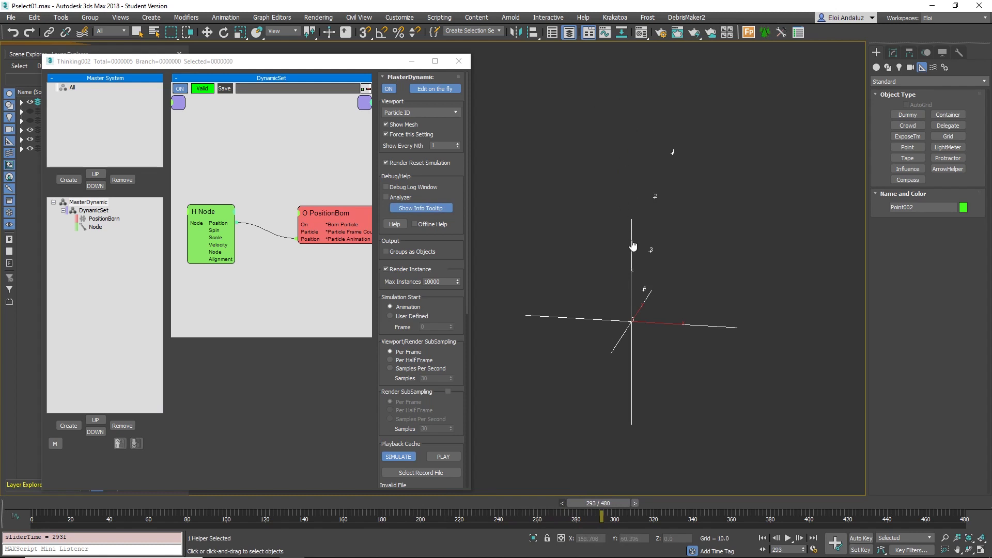
drag(603, 501, 668, 499)
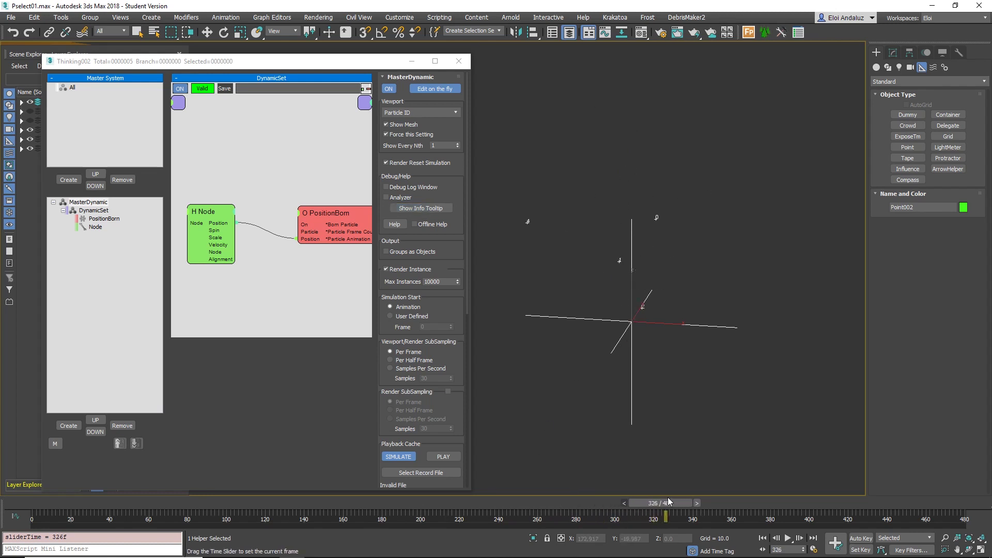
mouse_move(619, 265)
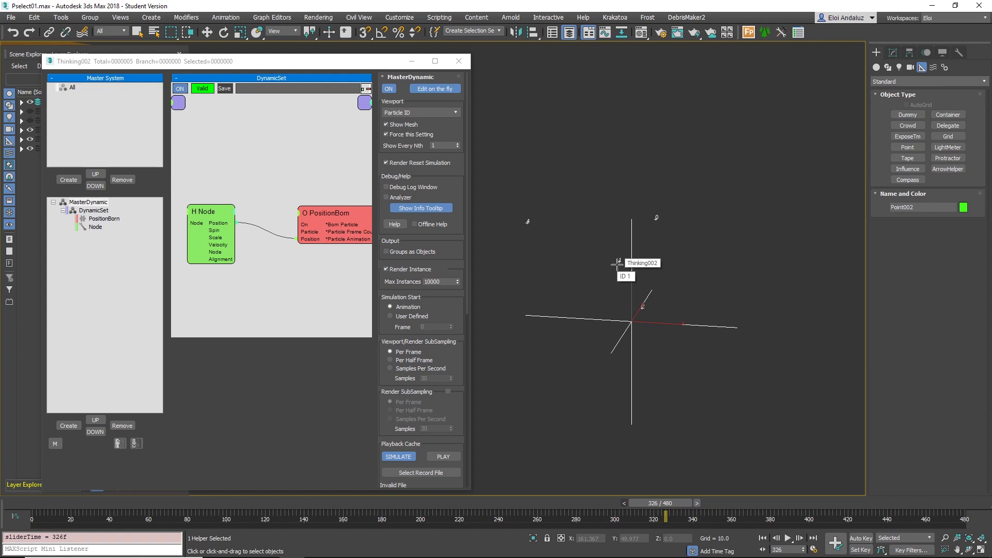
drag(646, 502, 357, 457)
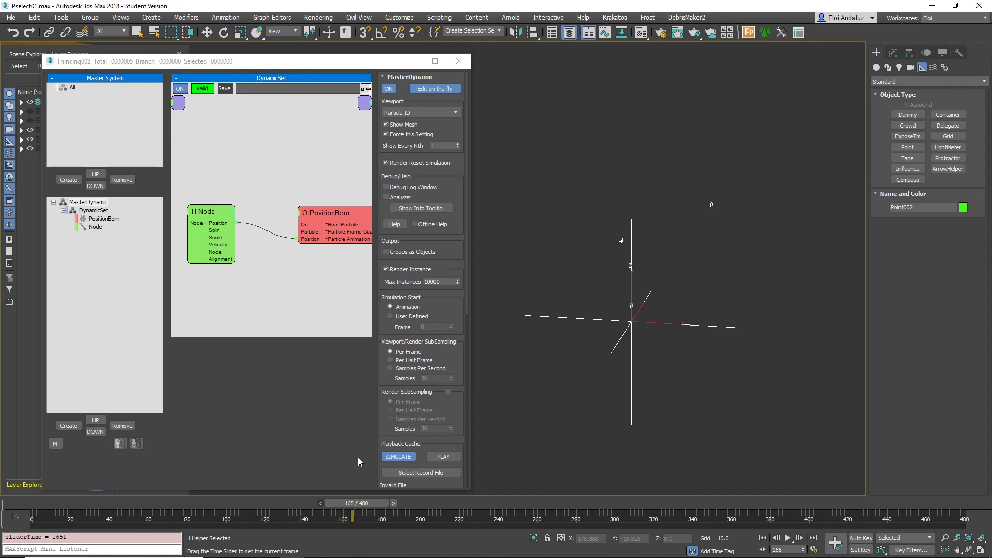
drag(357, 457, 406, 457)
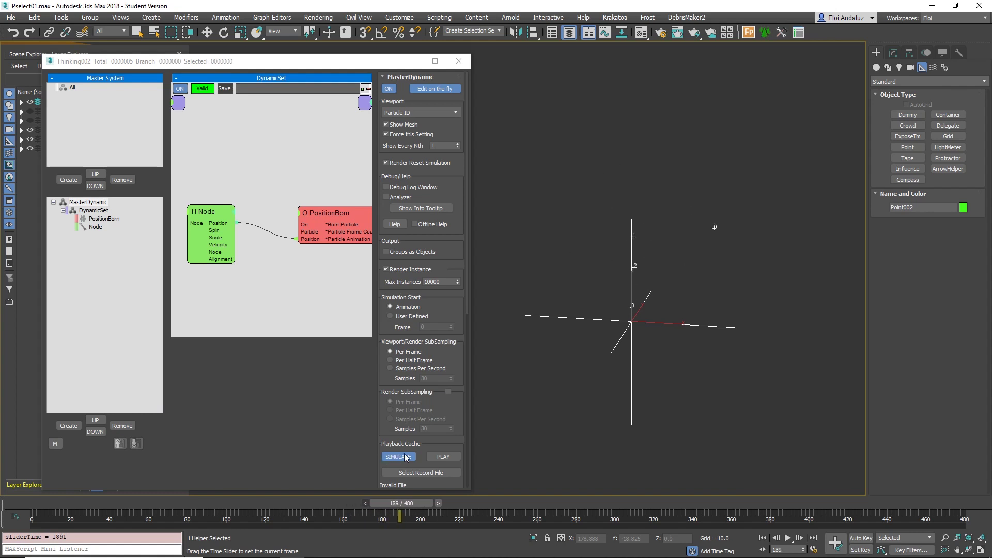
Add the UniqueID channel to the info tooltip of the viewport particles
click(407, 209)
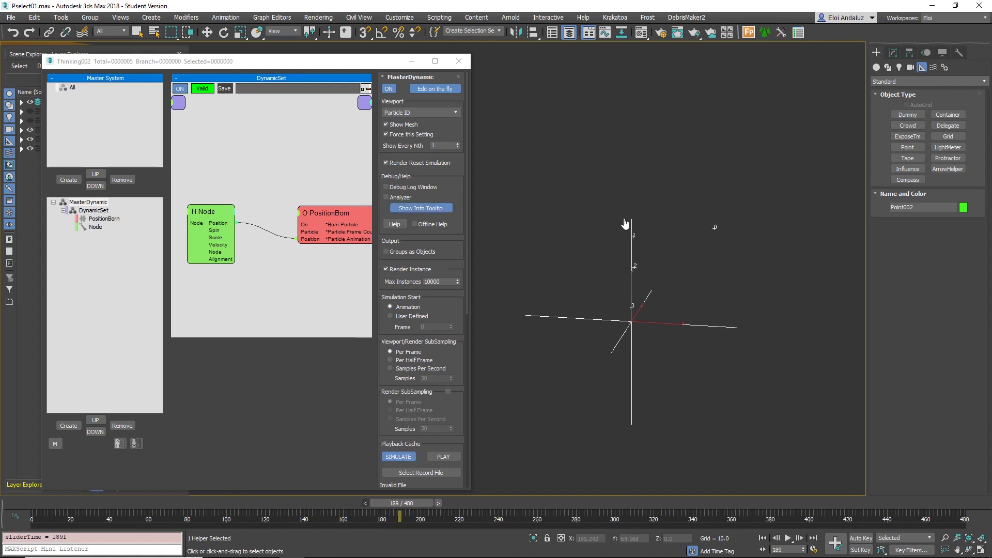
mouse_move(633, 237)
right_click(633, 236)
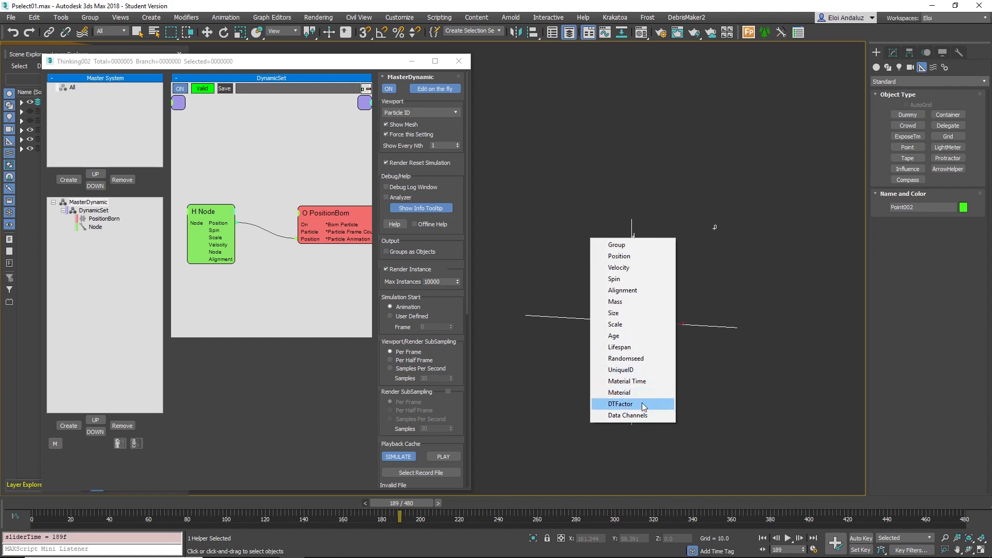
click(632, 370)
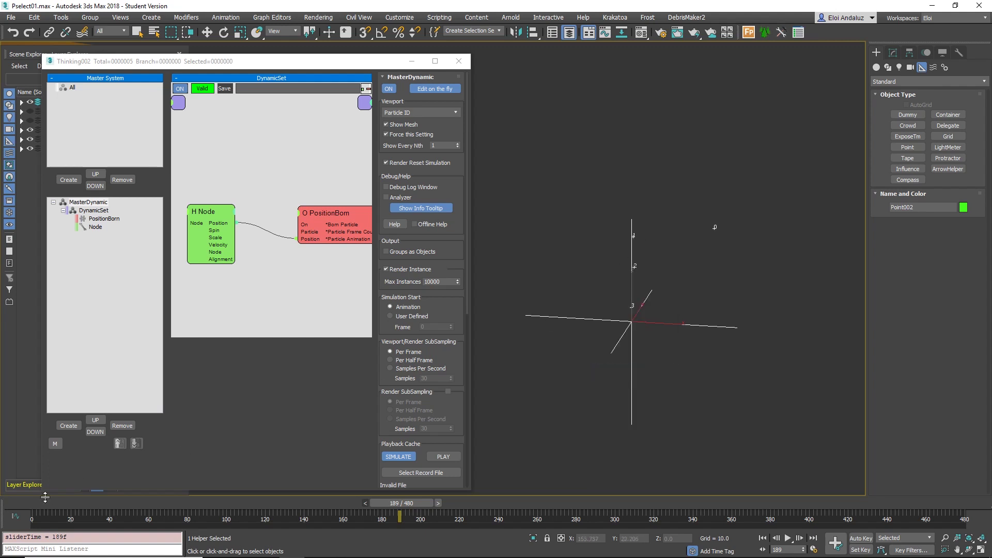
Compare the particles' ID and UniqueID tooltips at early and late frames of the animation
drag(401, 502, 36, 502)
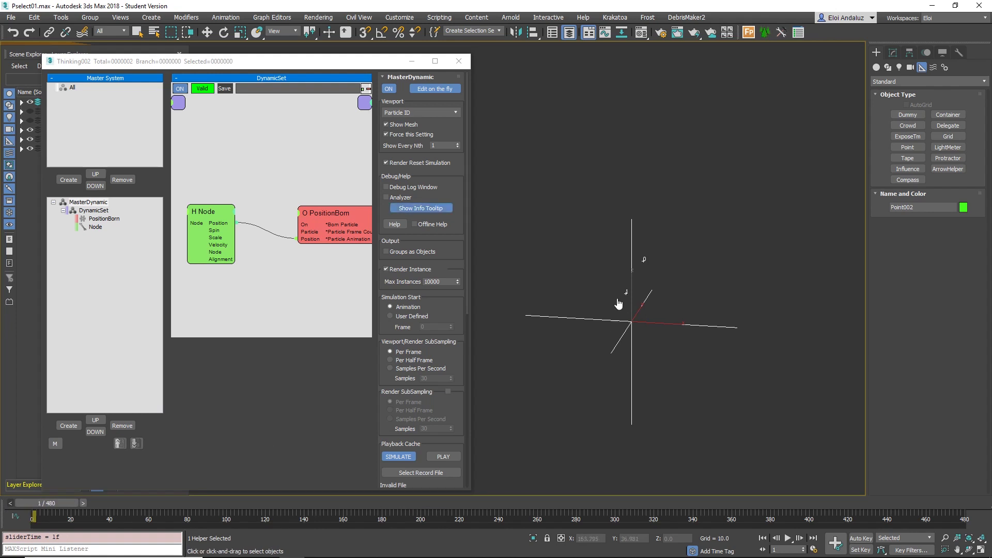
mouse_move(641, 259)
drag(73, 497, 101, 494)
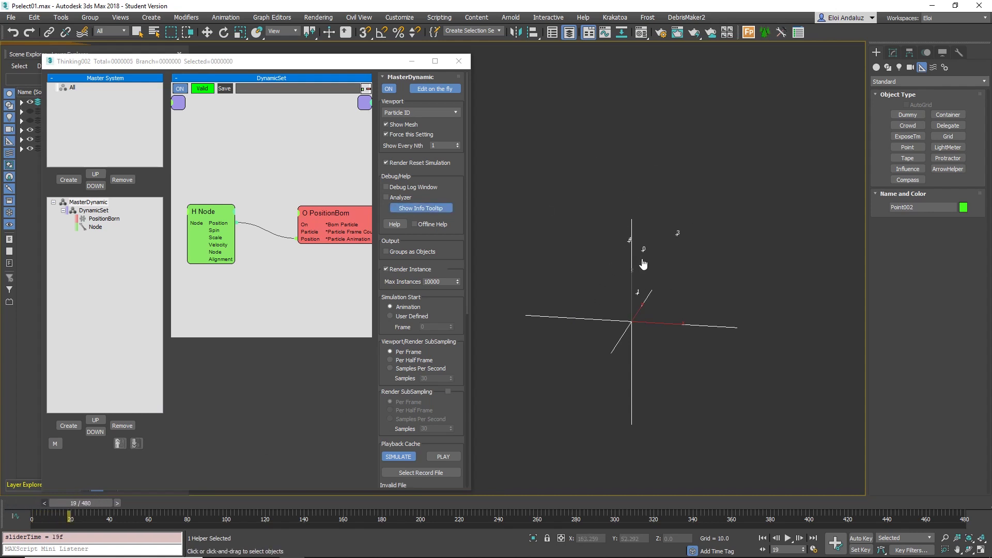
mouse_move(642, 253)
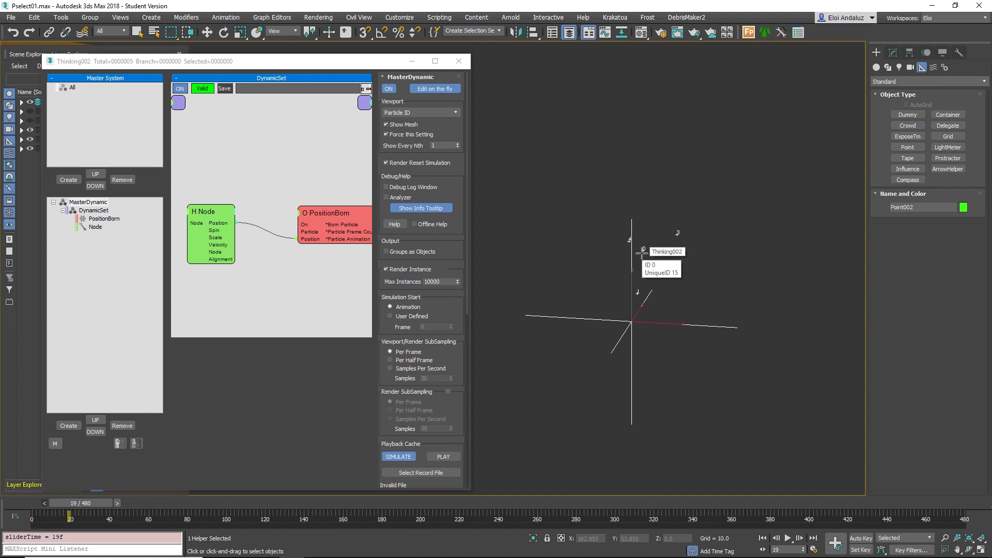
drag(82, 503, 721, 471)
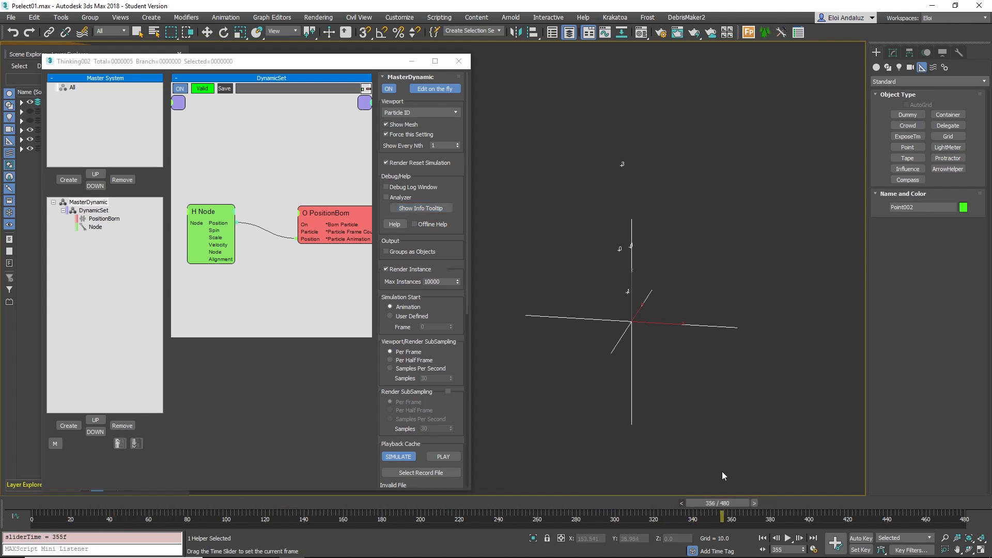
mouse_move(620, 223)
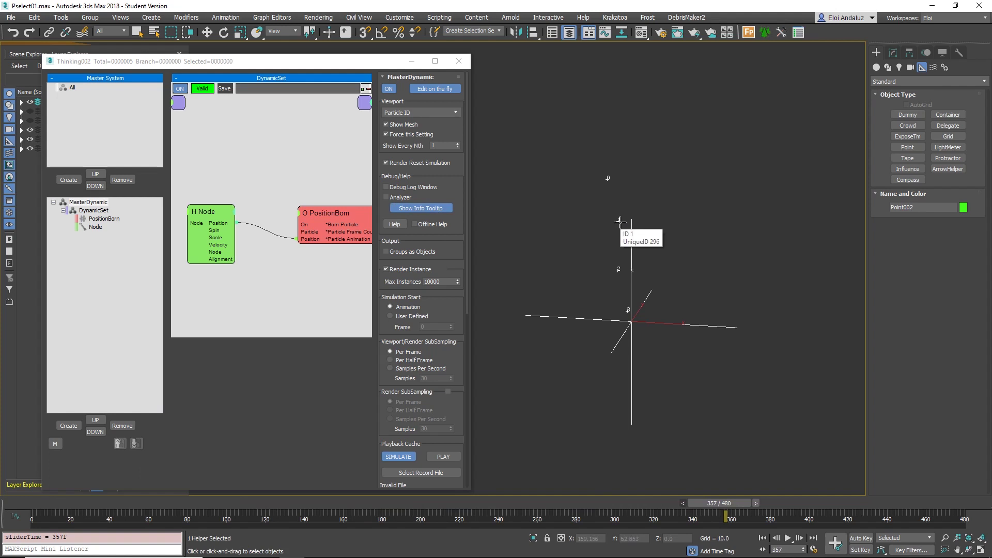
Close the Thinking002 properties, hide the TP recycleID layer and show the Thinking Particles layer
click(458, 61)
key(w)
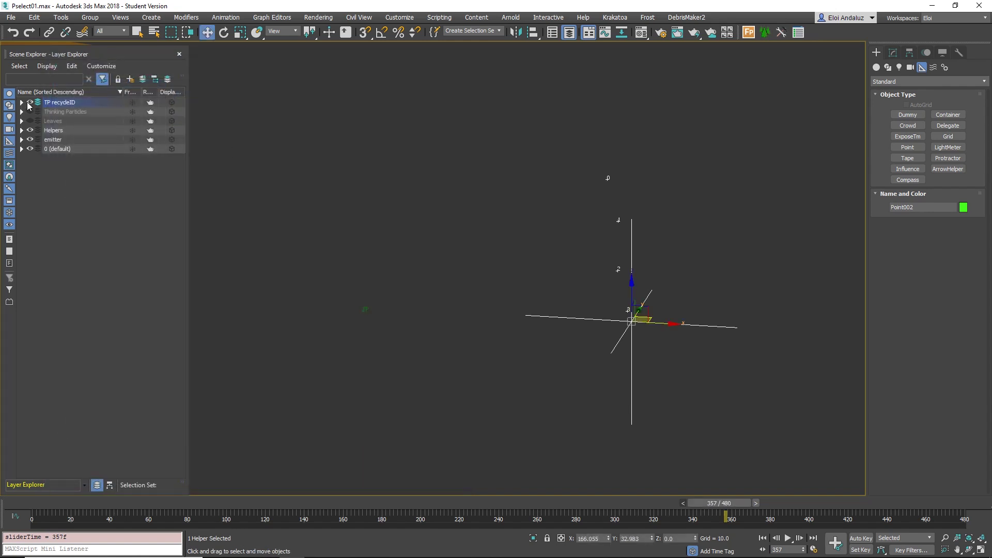
click(29, 102)
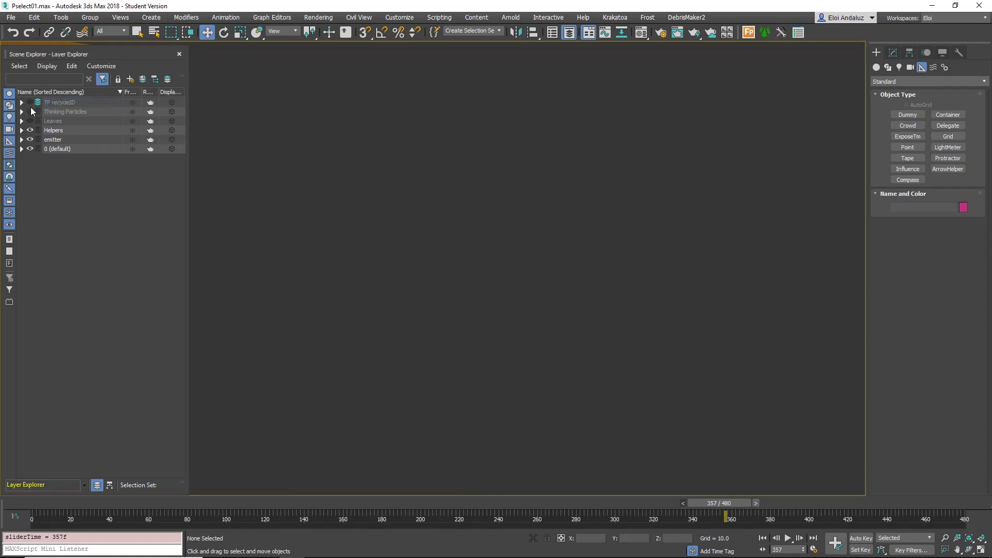
click(29, 111)
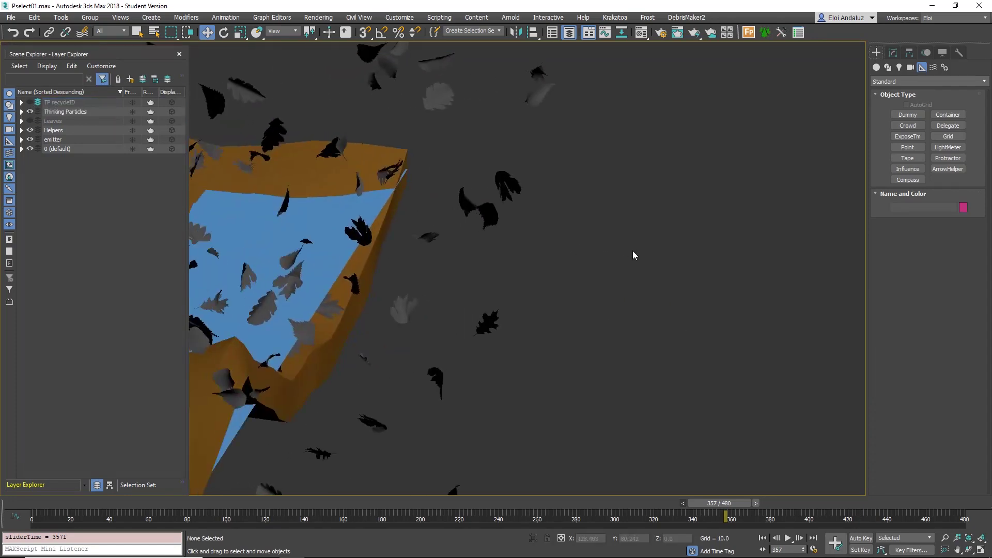
Examine the falling leaves over the terrain and water from several angles and at different frames
alt+middle_drag(633, 256, 779, 222)
alt+middle_drag(521, 216, 593, 207)
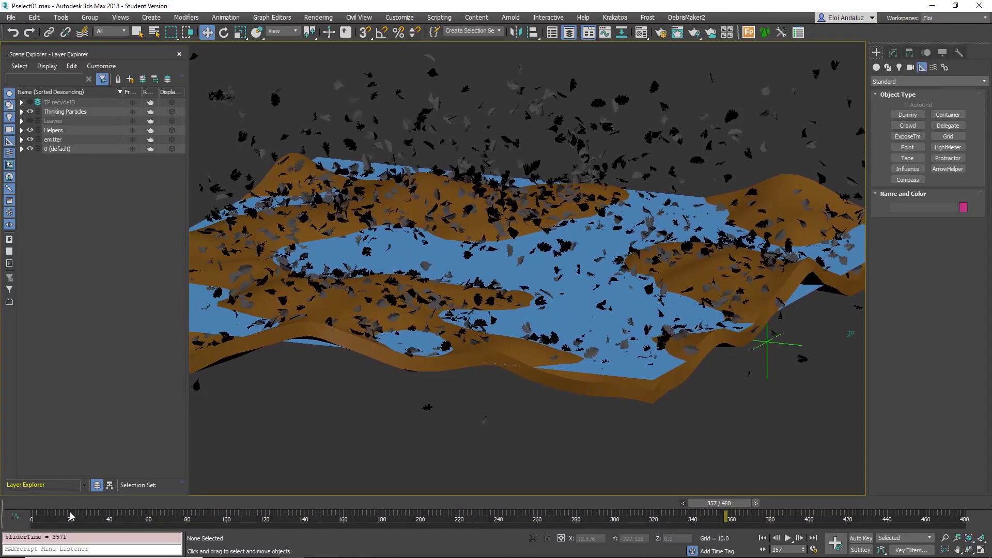
drag(50, 503, 450, 511)
alt+middle_drag(548, 341, 574, 237)
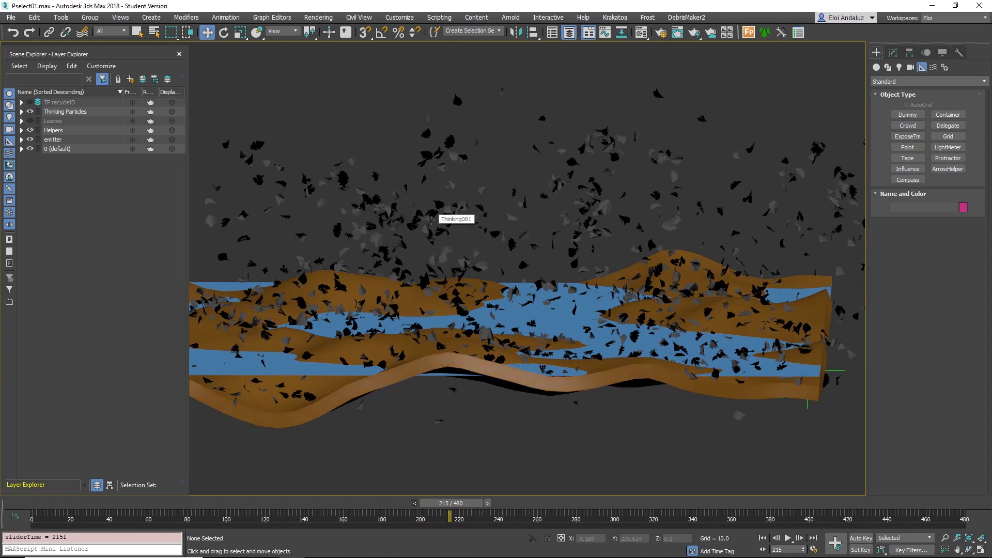
alt+middle_drag(458, 270, 550, 211)
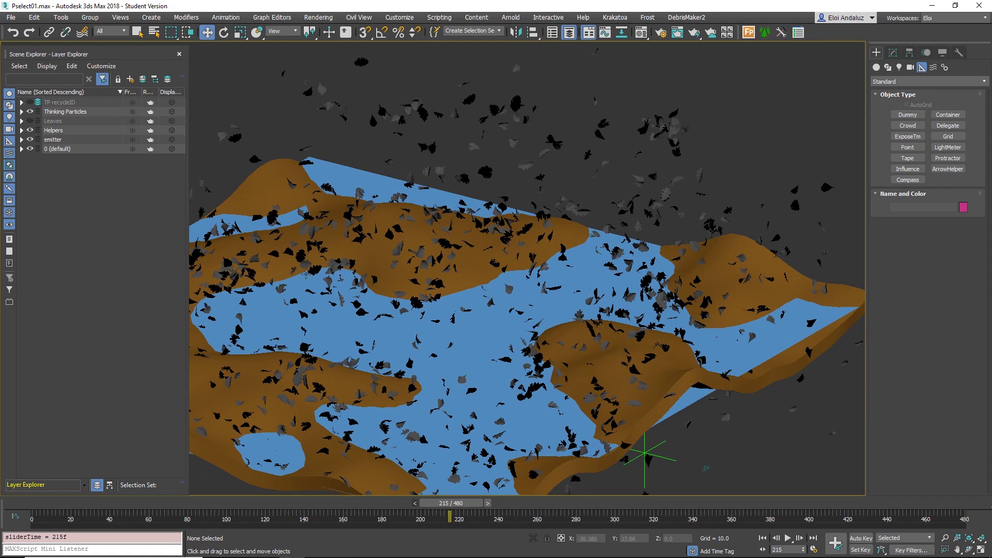
alt+middle_drag(305, 274, 267, 243)
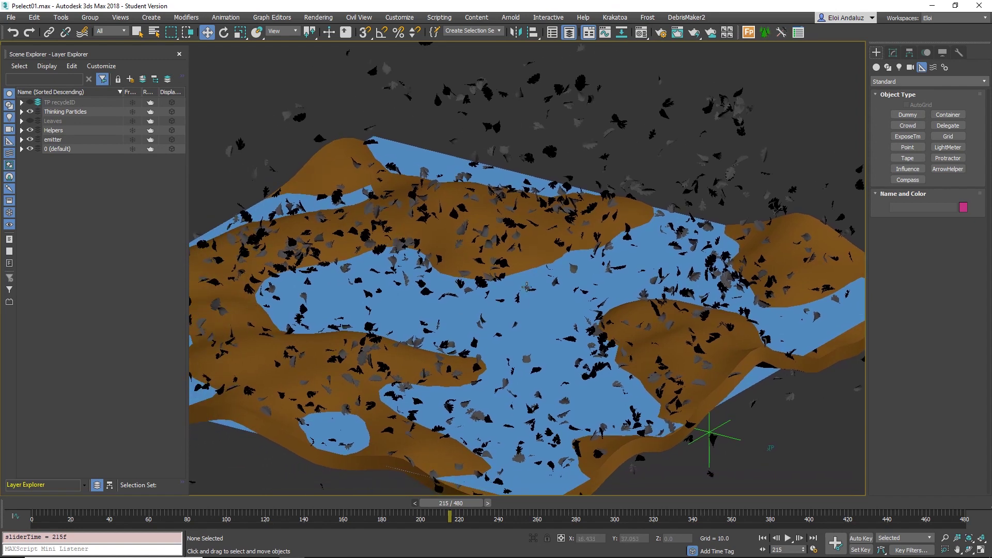
alt+middle_drag(491, 231, 472, 241)
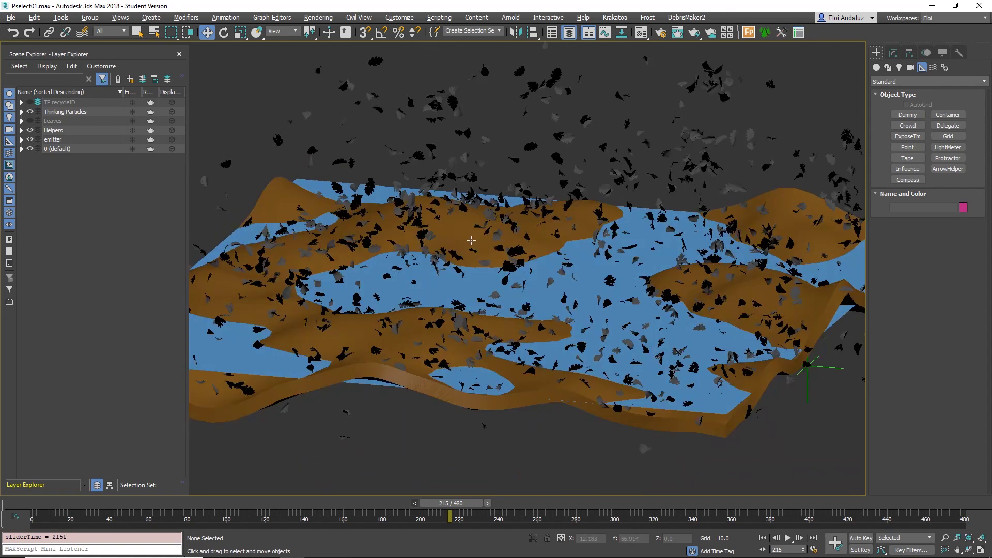
drag(378, 497, 354, 501)
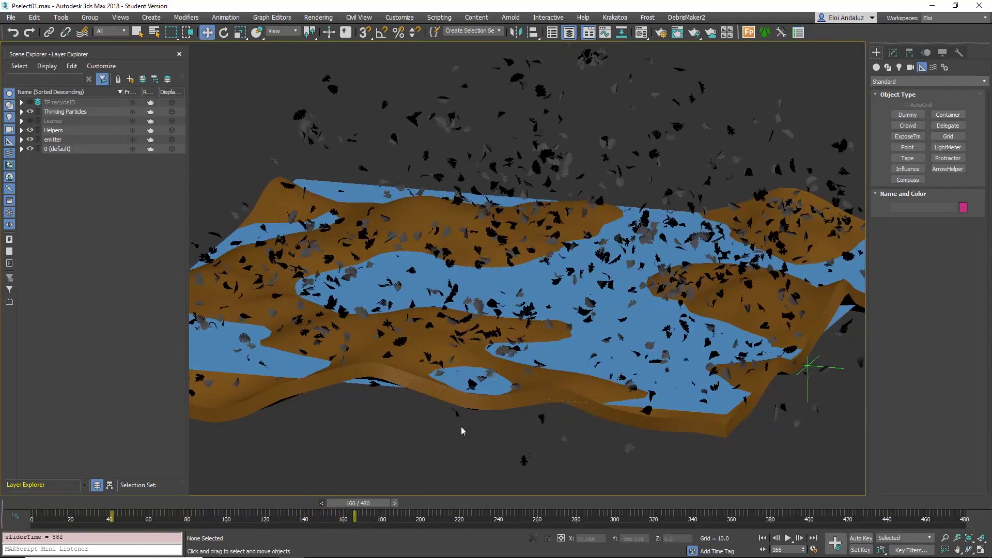
alt+middle_drag(460, 365, 524, 314)
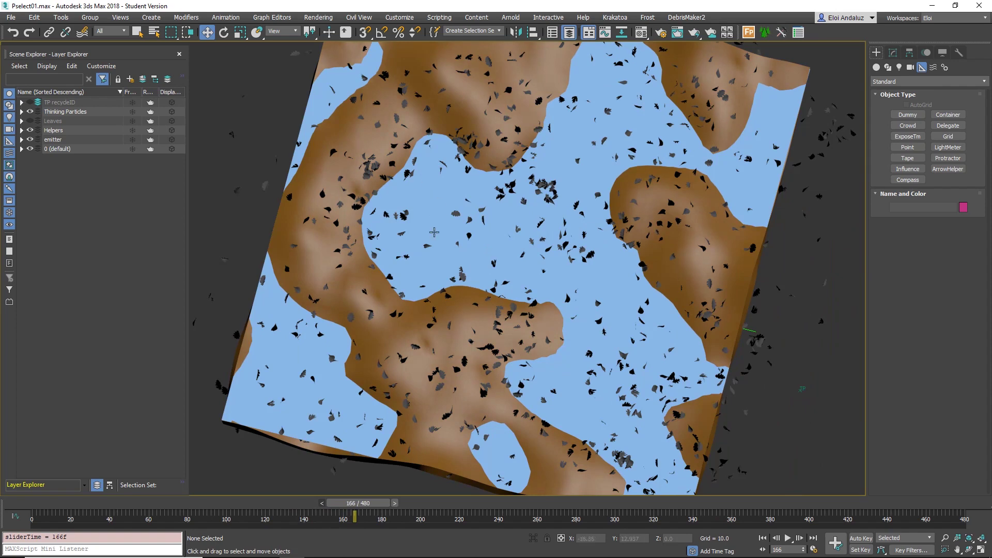
alt+middle_drag(419, 284, 386, 232)
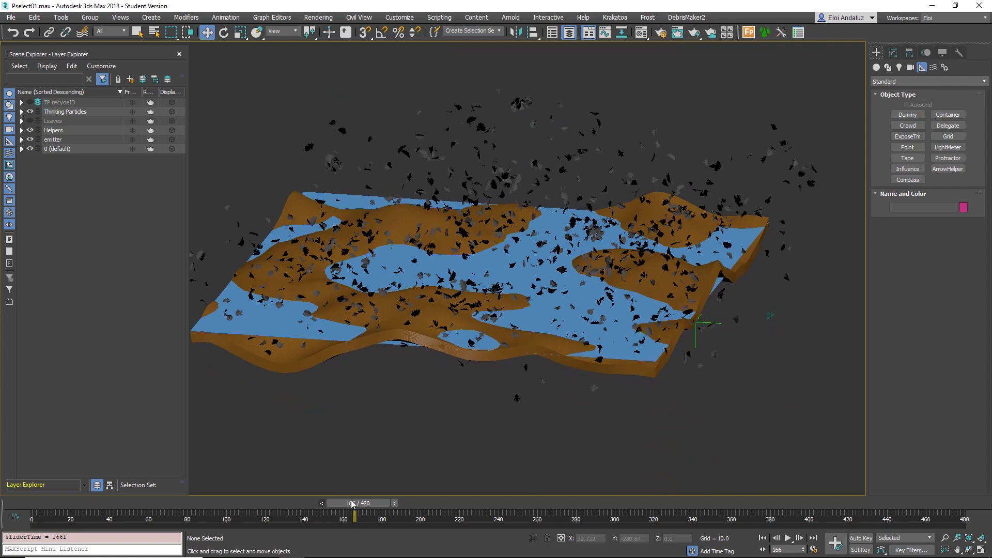
drag(351, 504, 510, 465)
Open the properties of the Thinking001 leaf system and move its window clear of the terrain
key(w)
drag(624, 135, 623, 137)
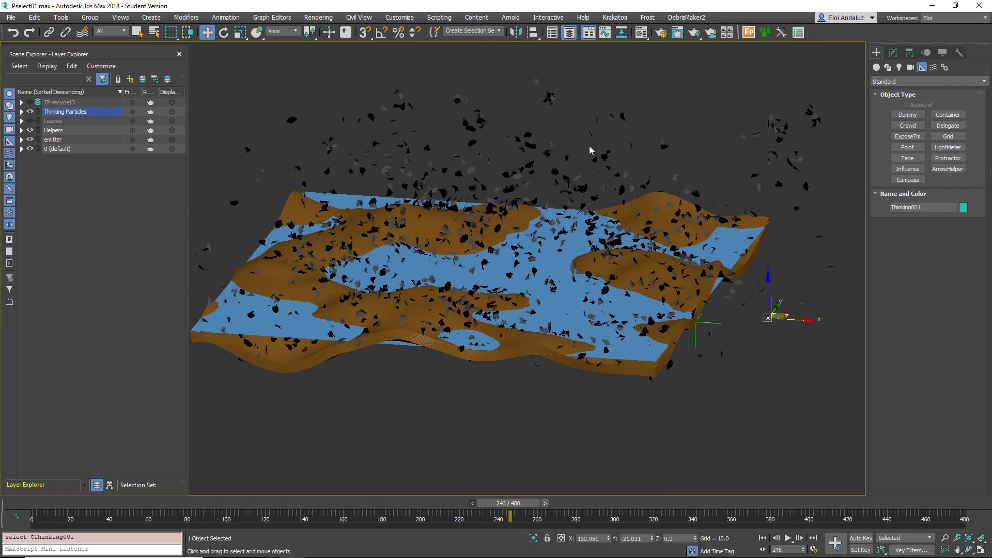
click(893, 53)
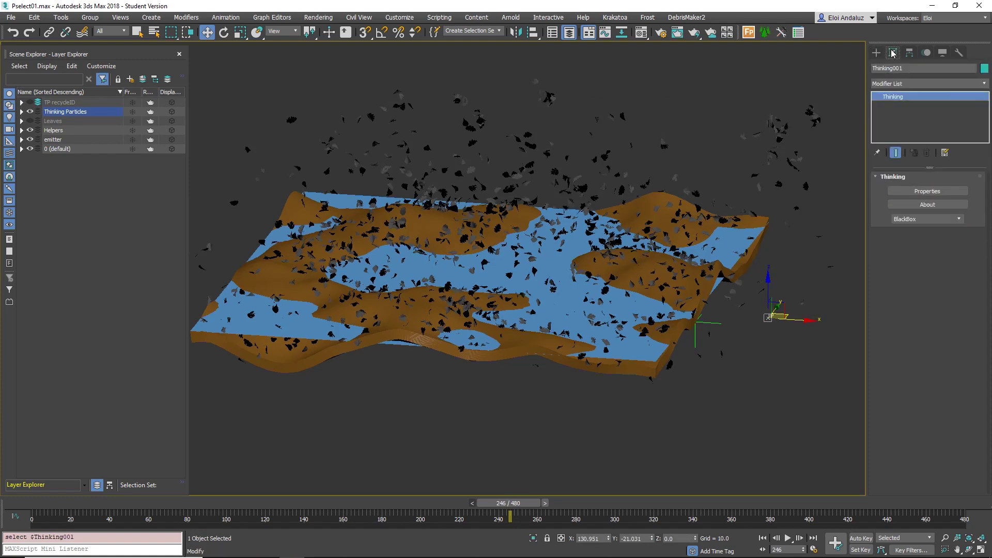
click(919, 190)
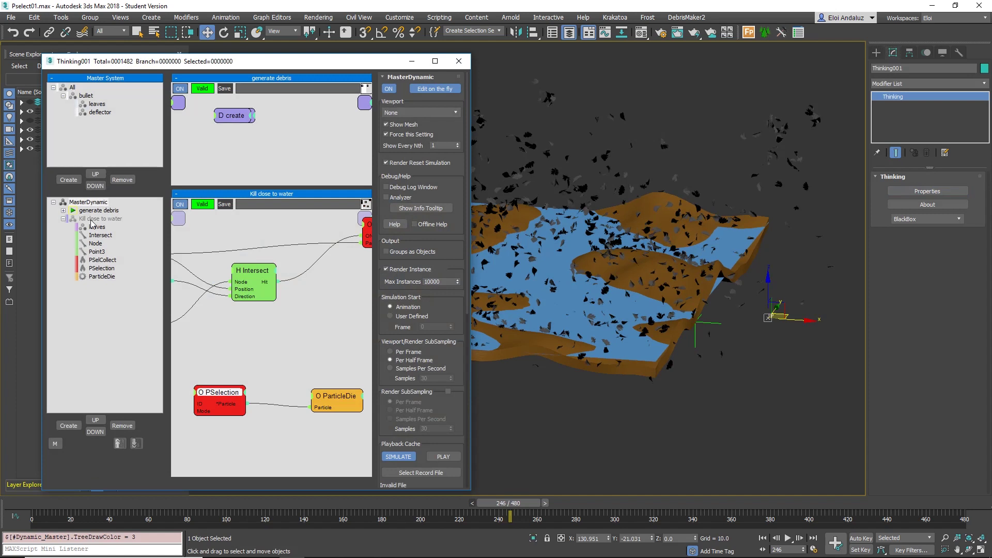
middle_drag(259, 358, 309, 371)
drag(345, 69, 171, 267)
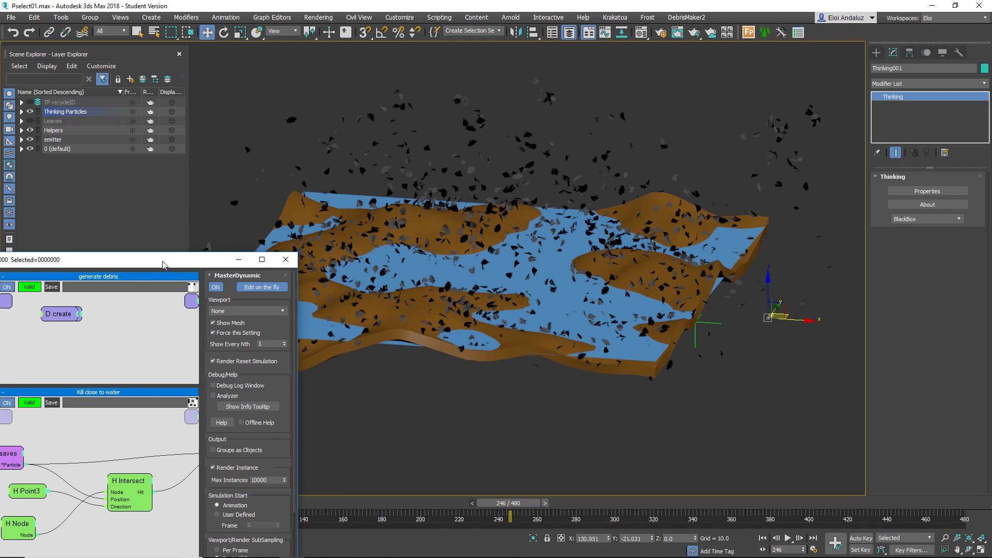
drag(162, 265, 288, 133)
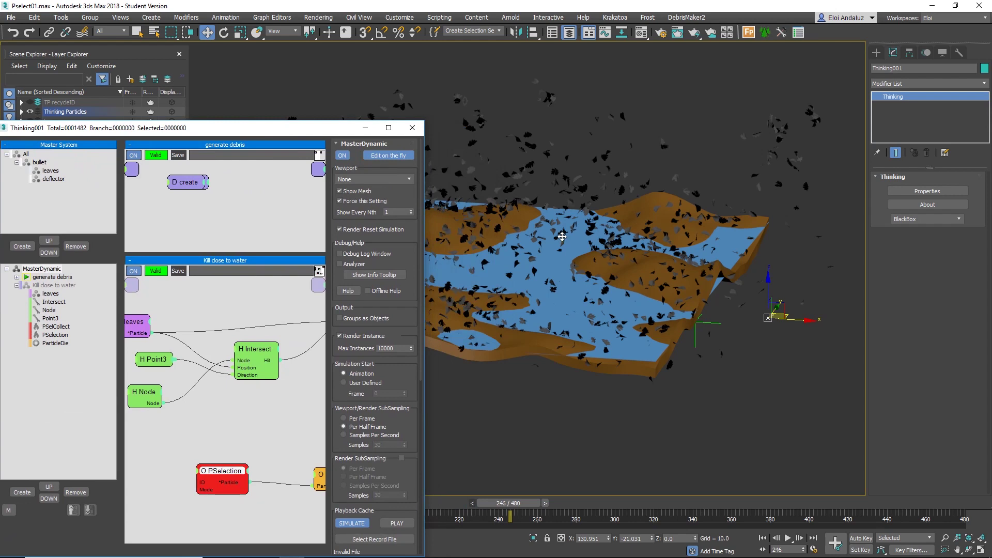
Inspect the leaves over the water surface from above and at an angle
alt+middle_drag(541, 240, 548, 269)
scroll(569, 274, up, 5)
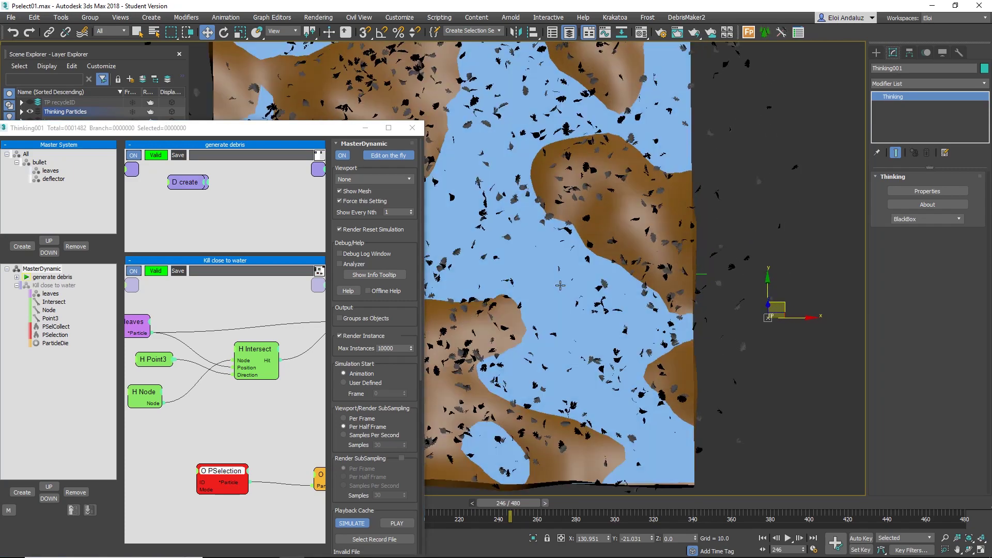
middle_drag(620, 283, 645, 266)
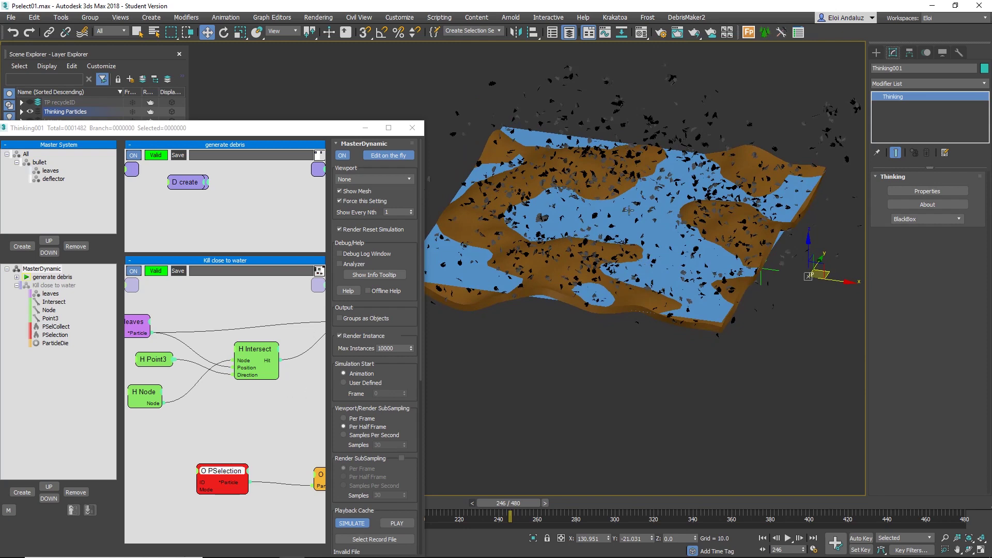
Inspect the falling leaves over the terrain and water up close from a steeper overhead angle
alt+middle_drag(629, 214, 615, 217)
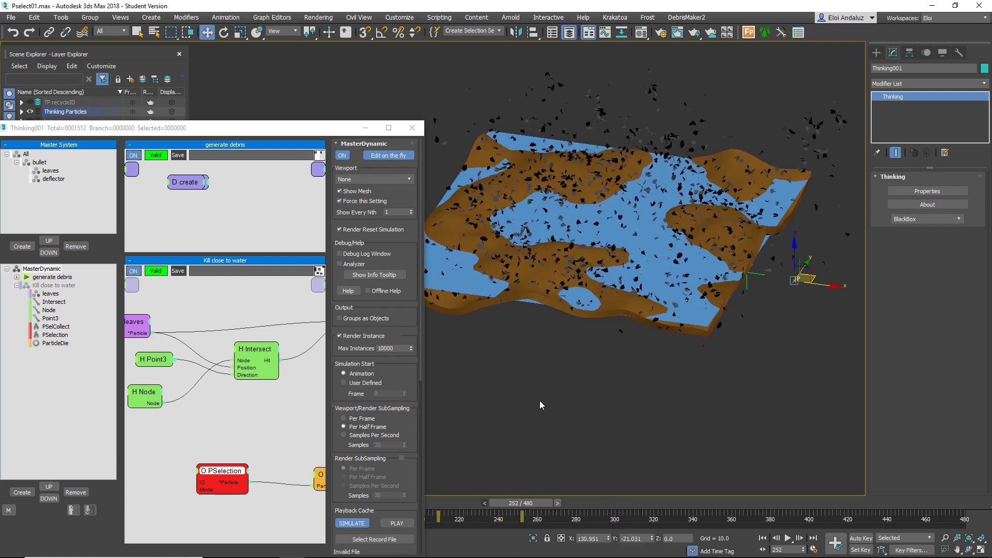
alt+middle_drag(630, 267, 633, 289)
scroll(633, 289, up, 5)
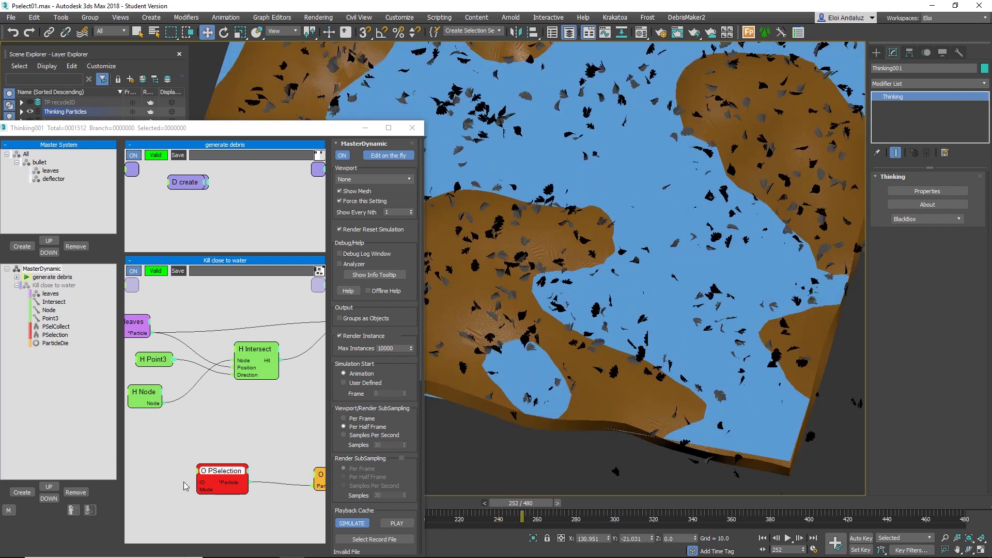
Show the PSelection operator's settings in the Kill close to water network and trace its connection to ParticleDie
drag(217, 476, 199, 479)
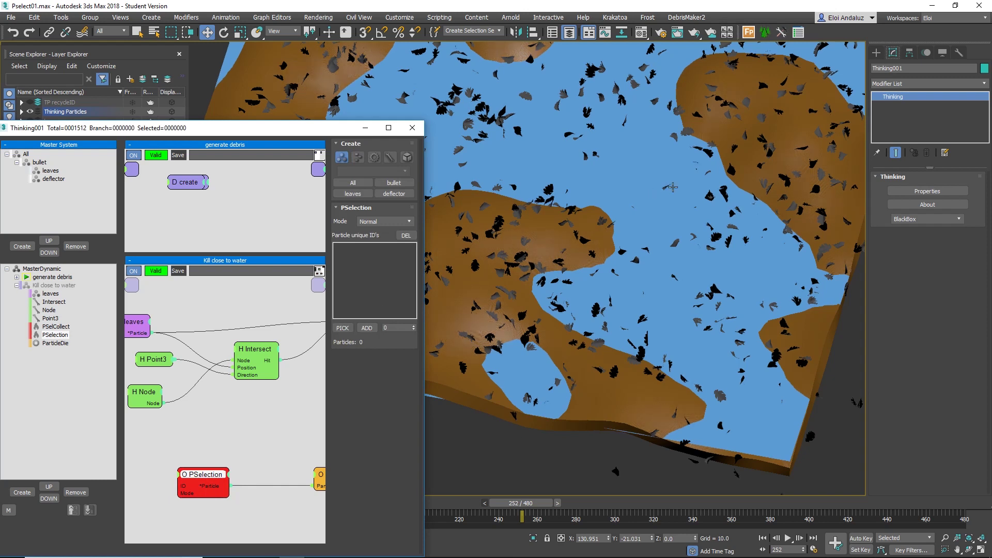
middle_drag(303, 418, 260, 403)
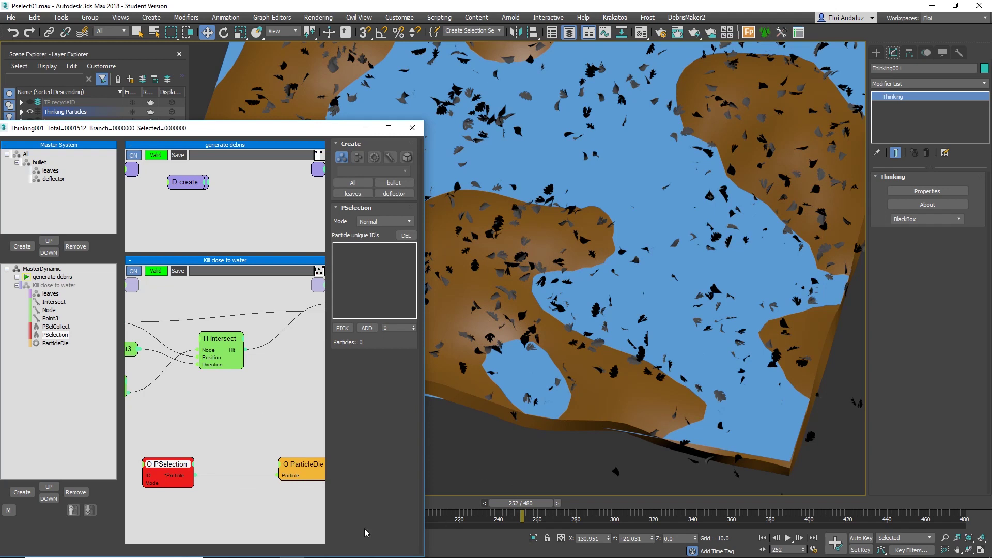
middle_drag(217, 417, 184, 434)
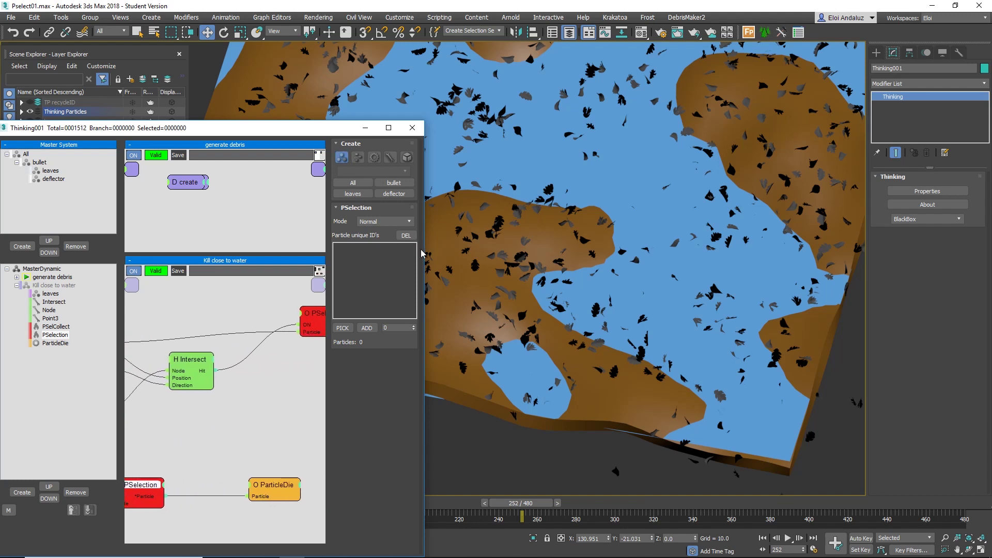
Show the PSelCollect operator's settings and review the leaves, Point3, Node and Intersect operators that feed it
middle_drag(249, 325, 206, 321)
click(289, 312)
drag(290, 312, 269, 314)
middle_drag(198, 313, 299, 311)
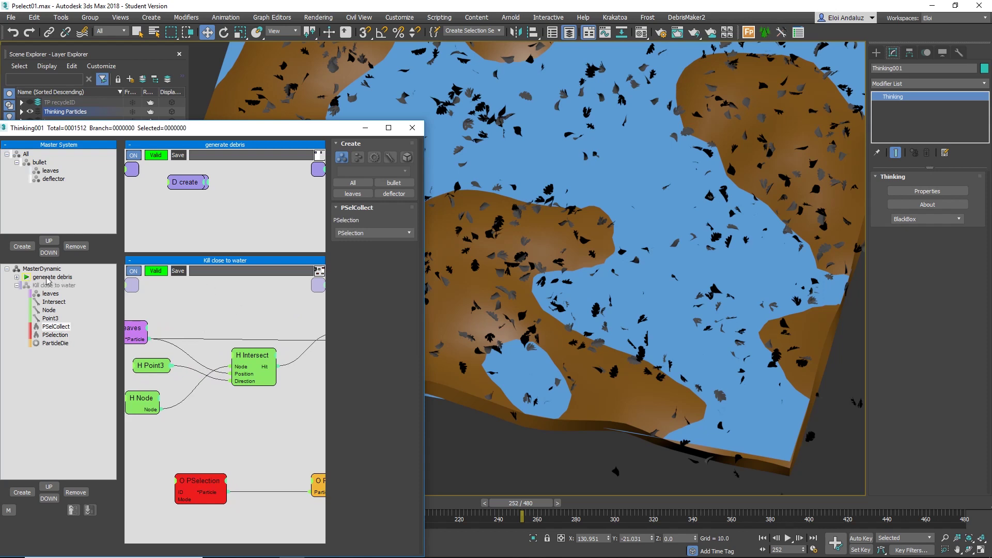
middle_drag(198, 343, 249, 341)
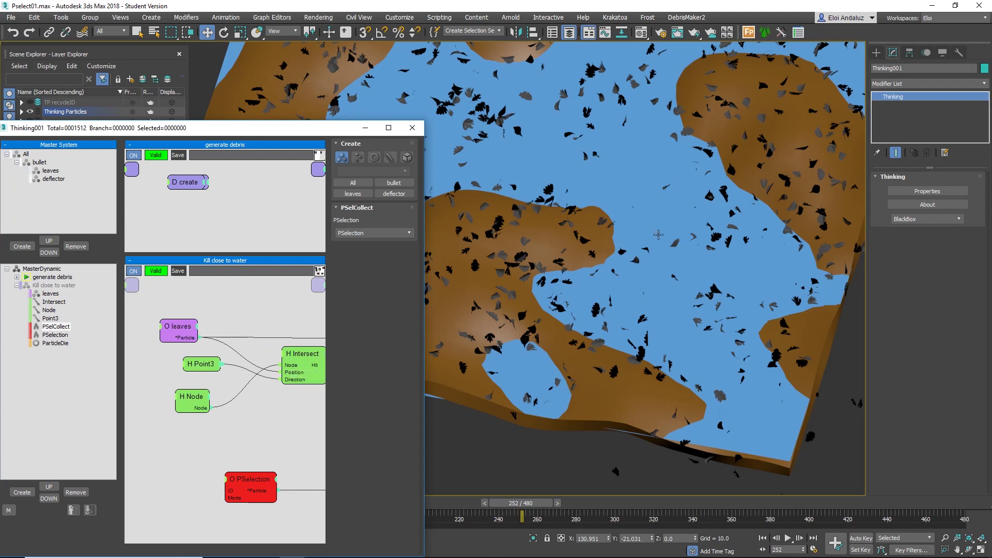
middle_drag(323, 331, 259, 328)
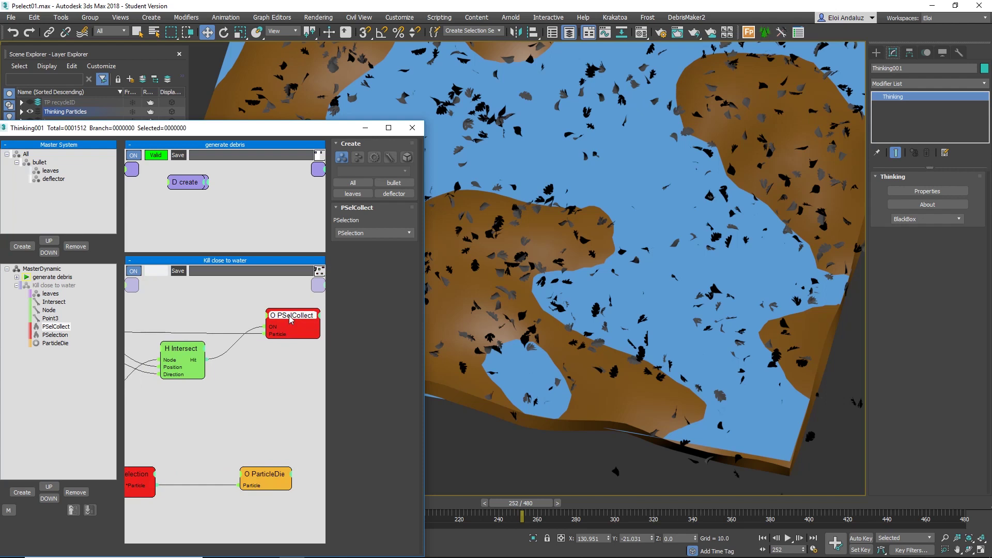
Move the PSelCollect operator closer to Intersect and choose PSelection as its target selection
mouse_move(288, 319)
mouse_down()
mouse_move(288, 334)
mouse_move(278, 325)
mouse_up()
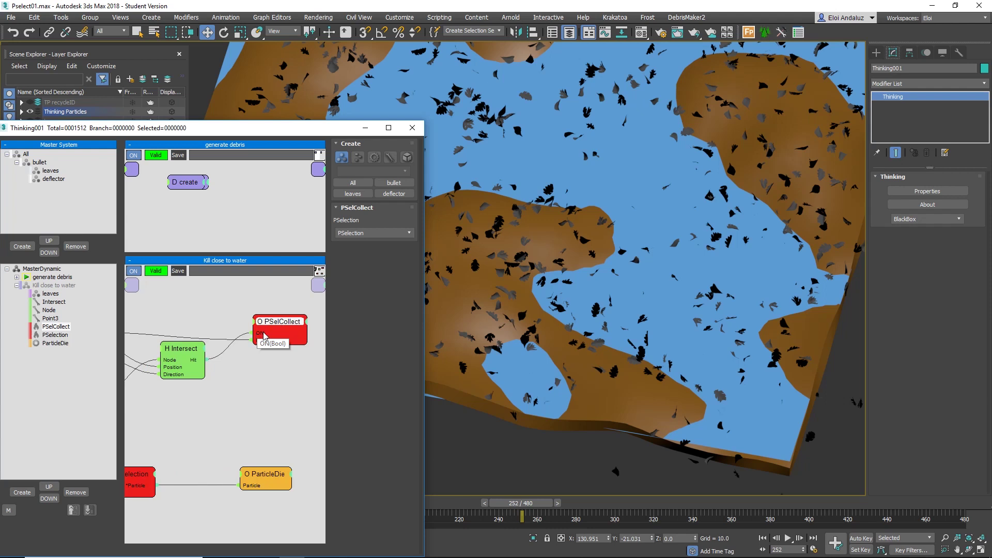
drag(275, 330, 259, 333)
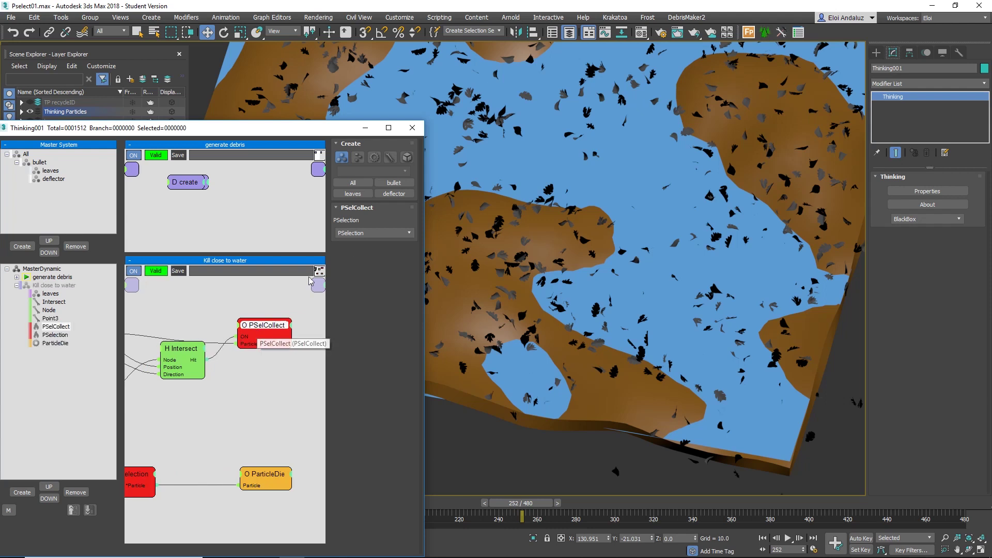
click(355, 233)
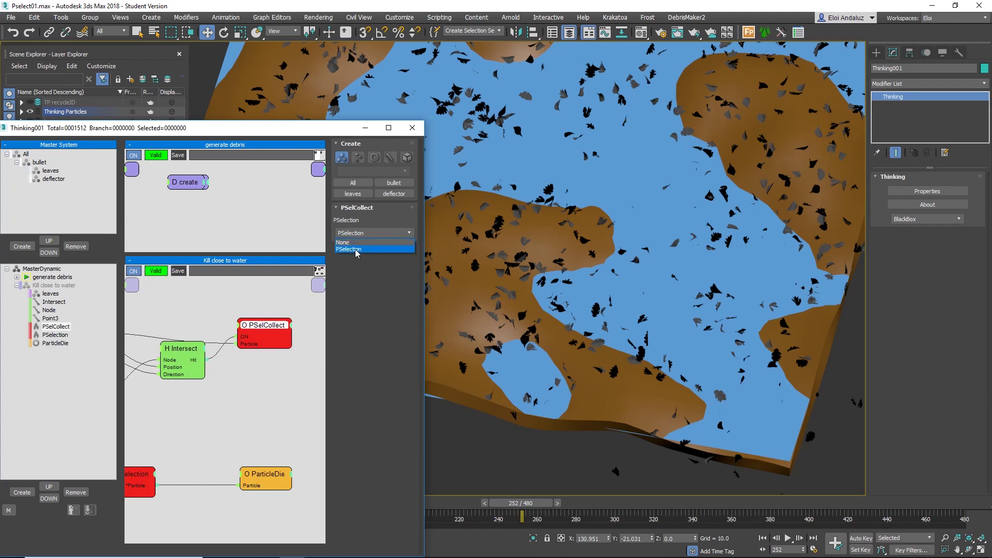
click(356, 250)
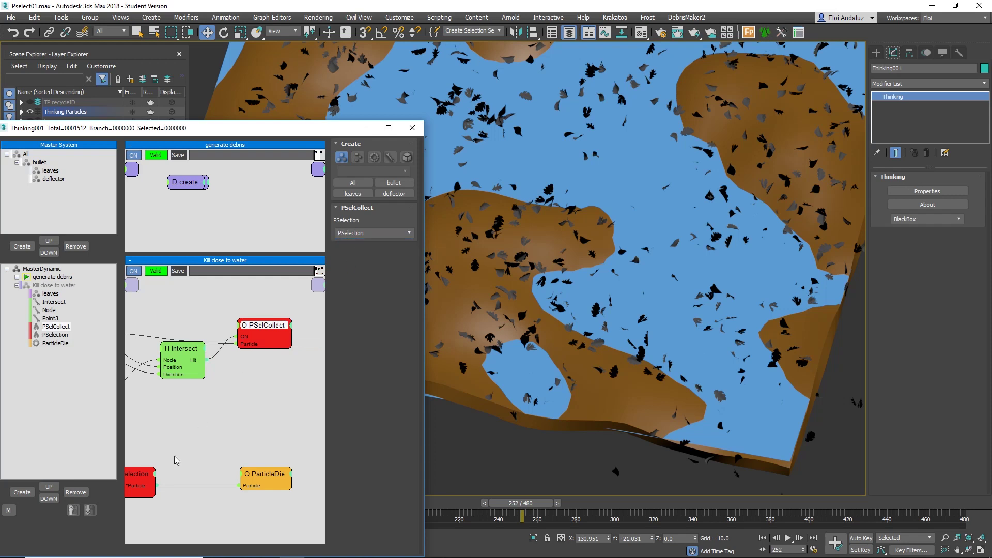
Select the PSelection operator and pick the leaf with UID 1517 over the water at frame 252 into its list
click(137, 481)
middle_drag(162, 414, 293, 309)
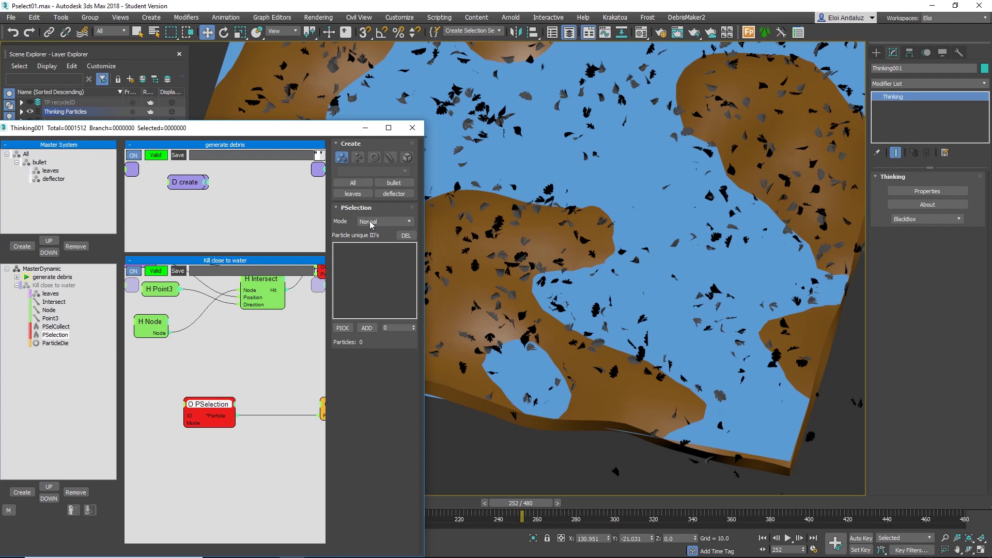
click(346, 329)
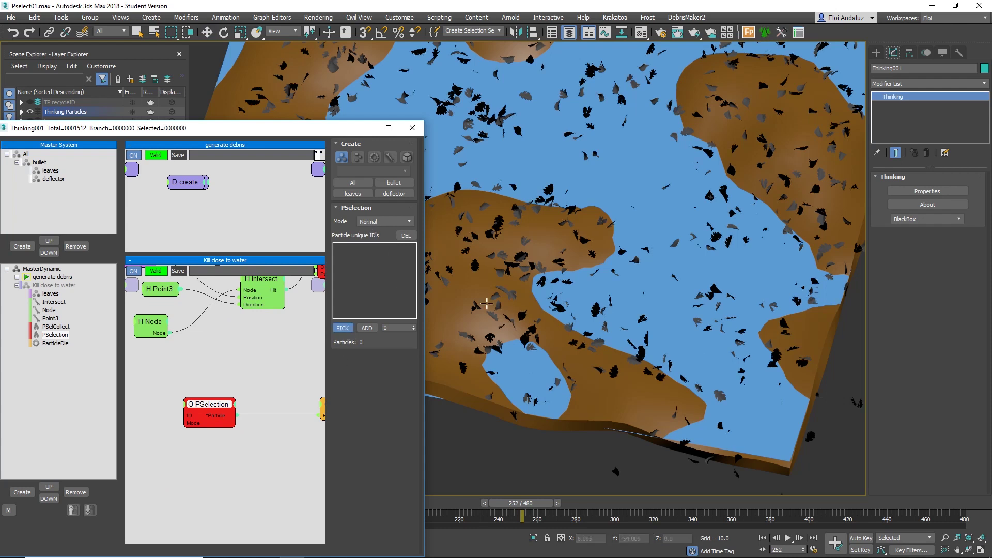
click(674, 241)
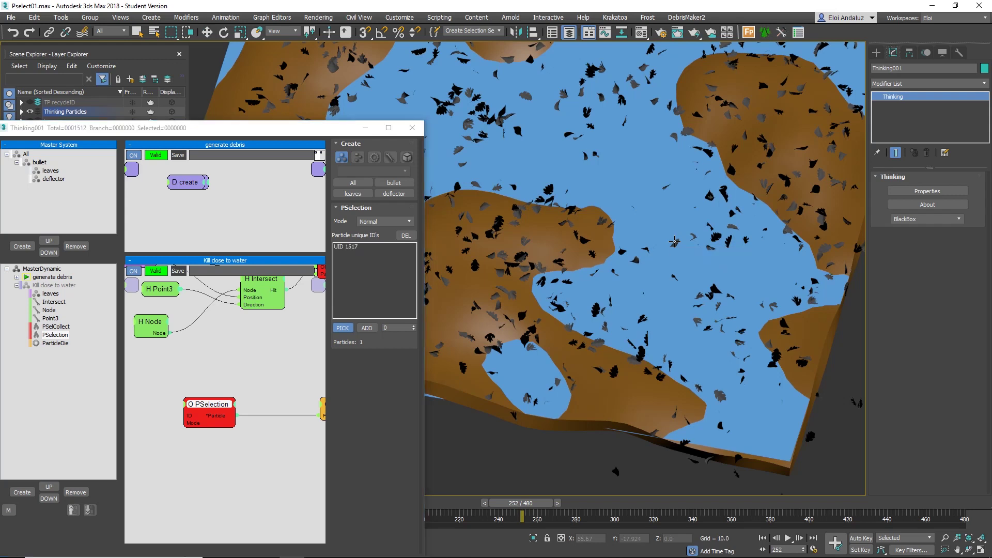
Advance frame by frame to frame 256, add leaves UID 891, 1035, 1033 and 1488 to the selection, and end picking
key(period)
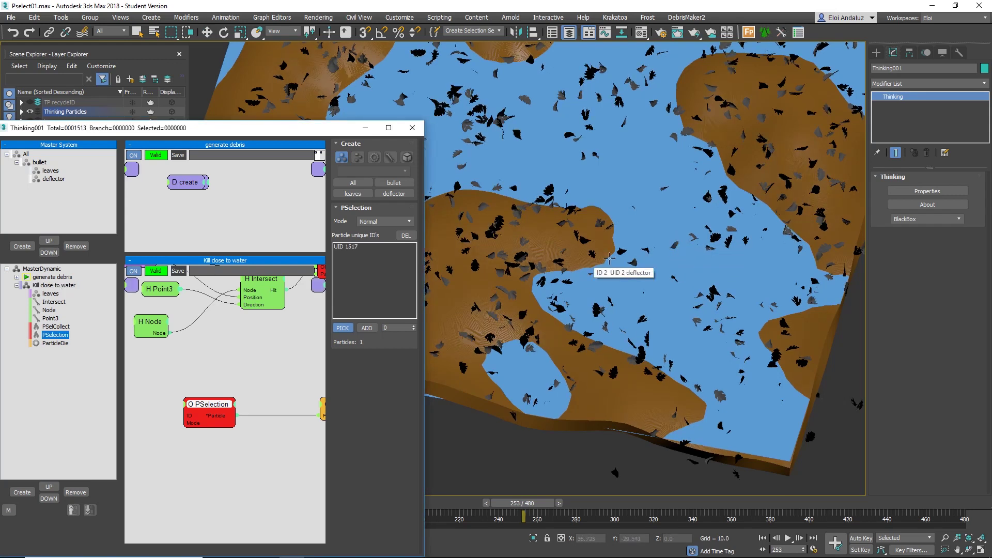
key(period)
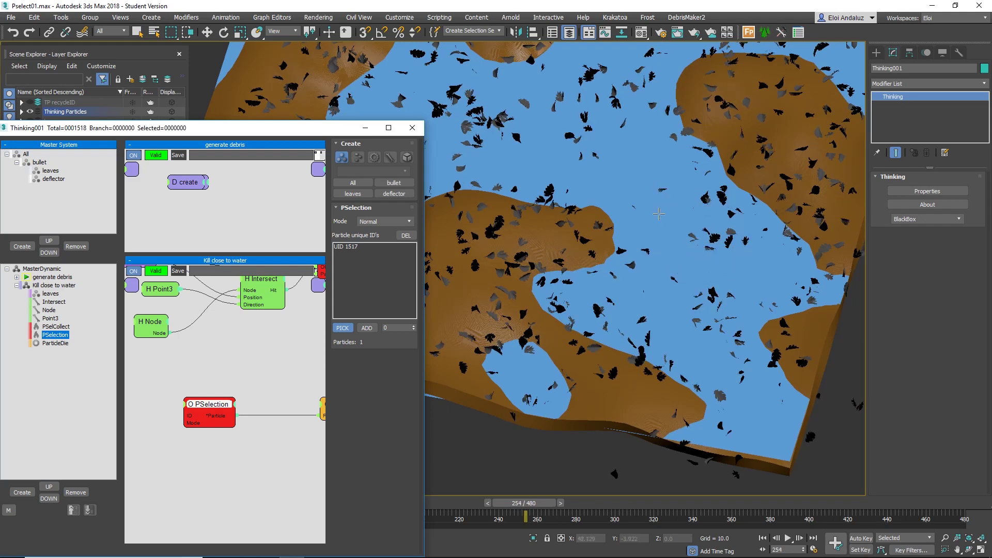
click(695, 235)
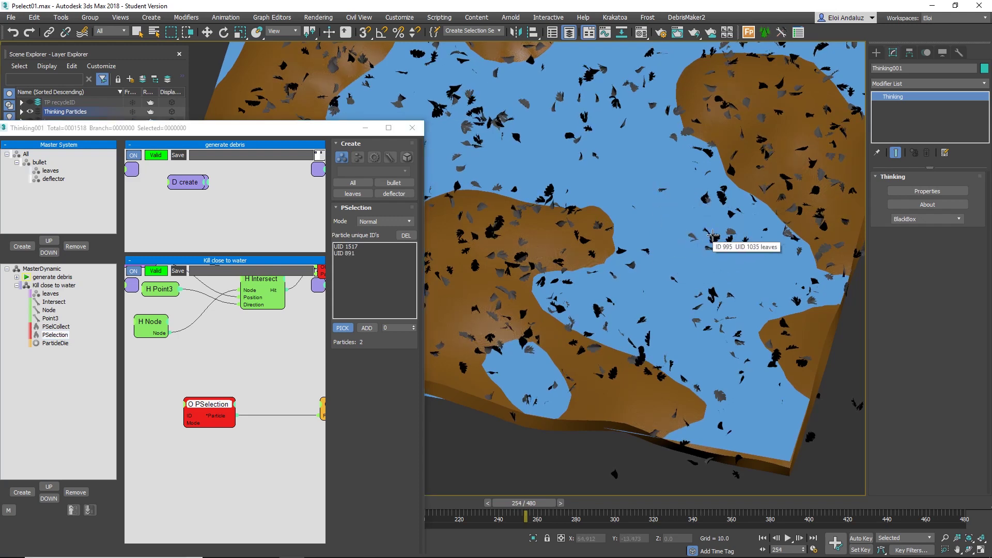
click(706, 248)
key(period)
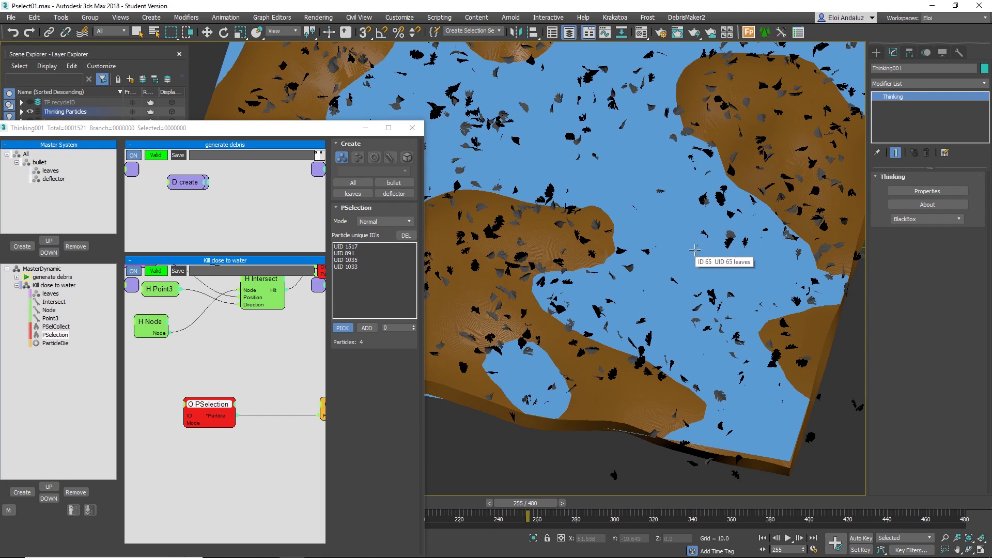
key(period)
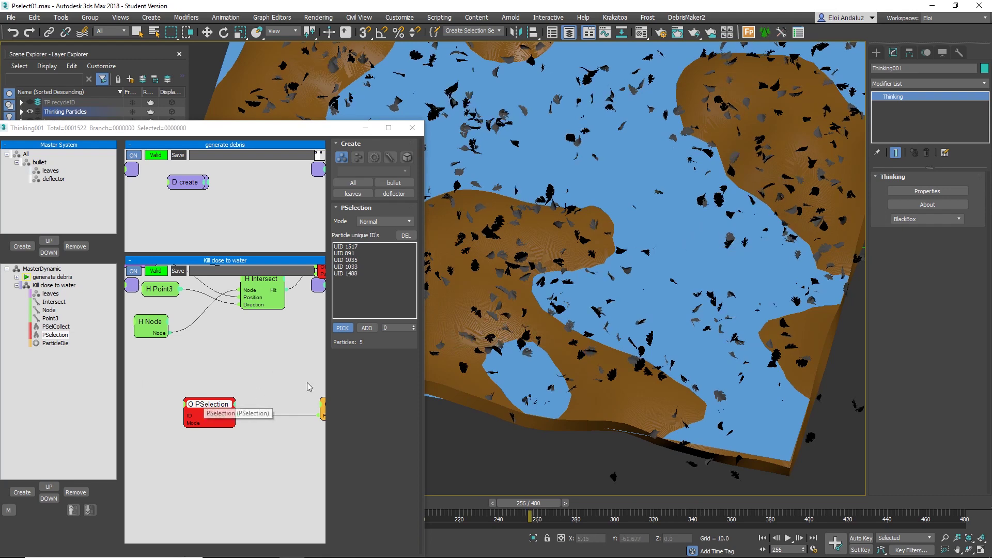
middle_drag(309, 387, 226, 355)
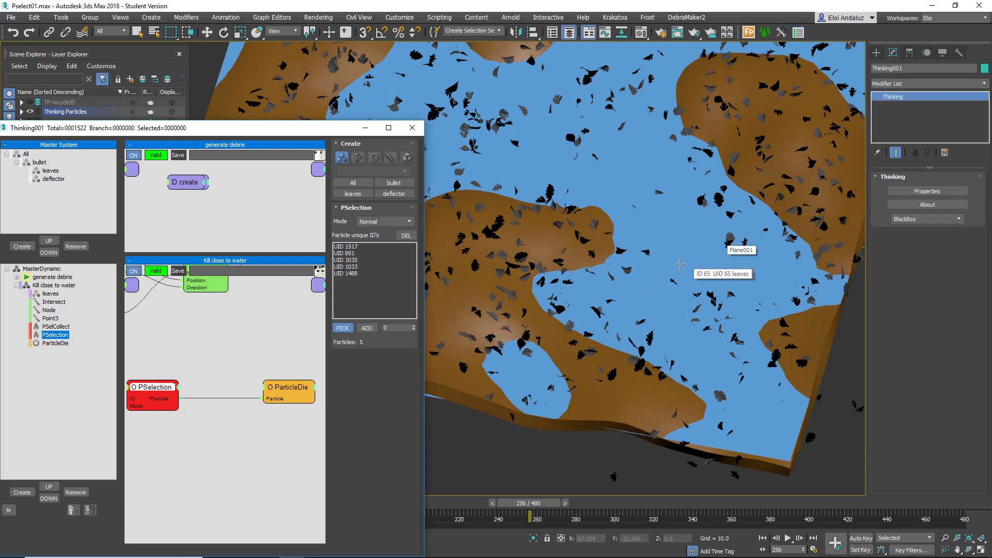
right_click(243, 320)
click(284, 312)
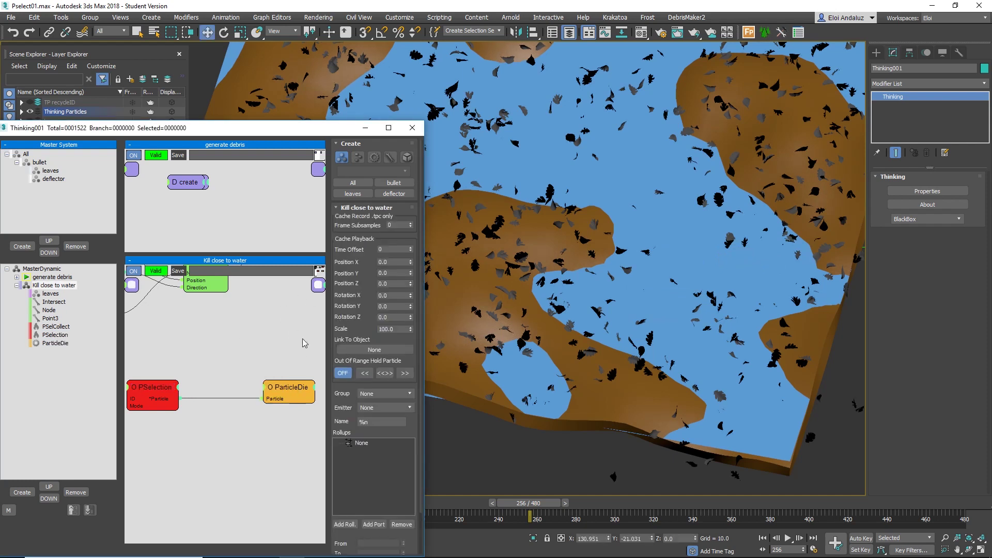
Set the PSelection operator's mode to Collect and play the simulation from frame 0
scroll(222, 338, up, 2)
scroll(180, 408, down, 2)
click(170, 400)
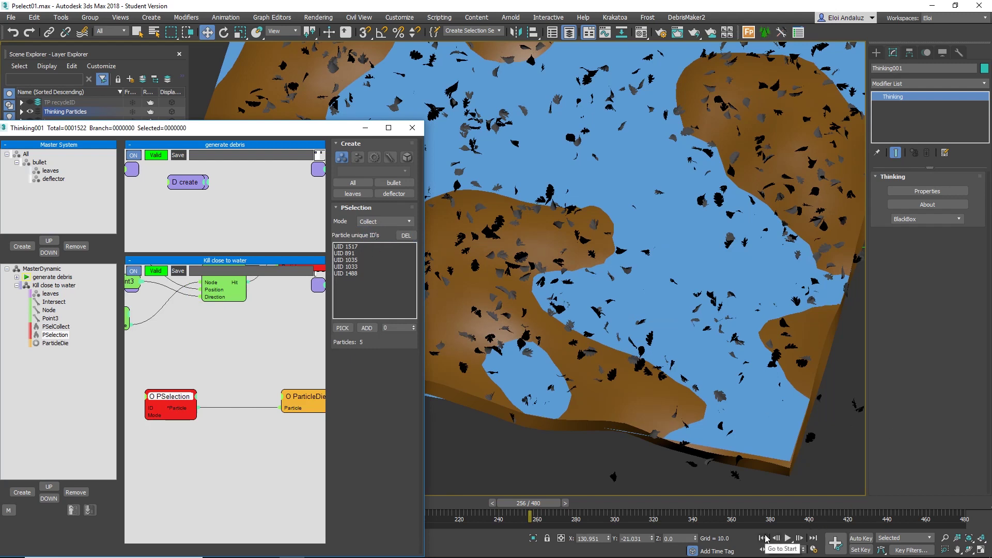
click(765, 538)
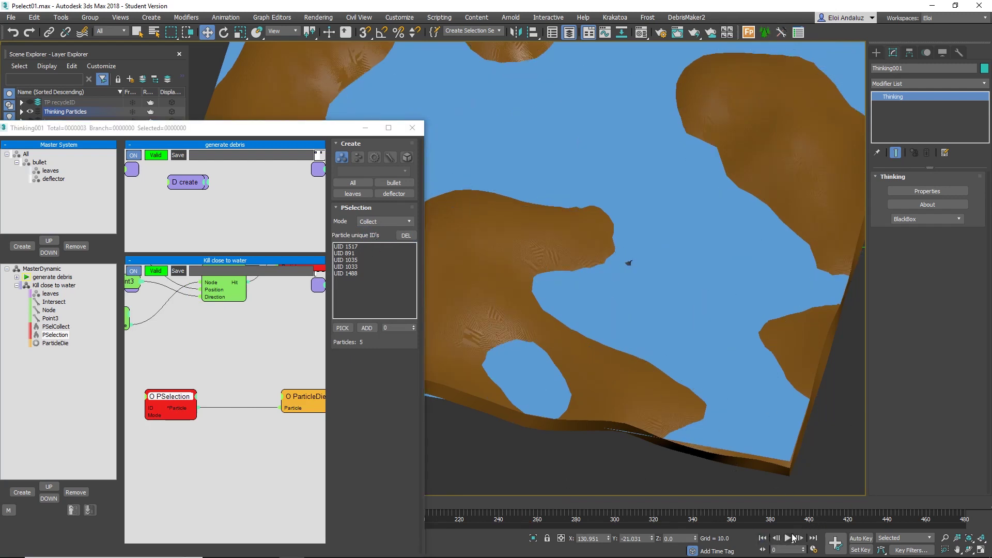
click(788, 539)
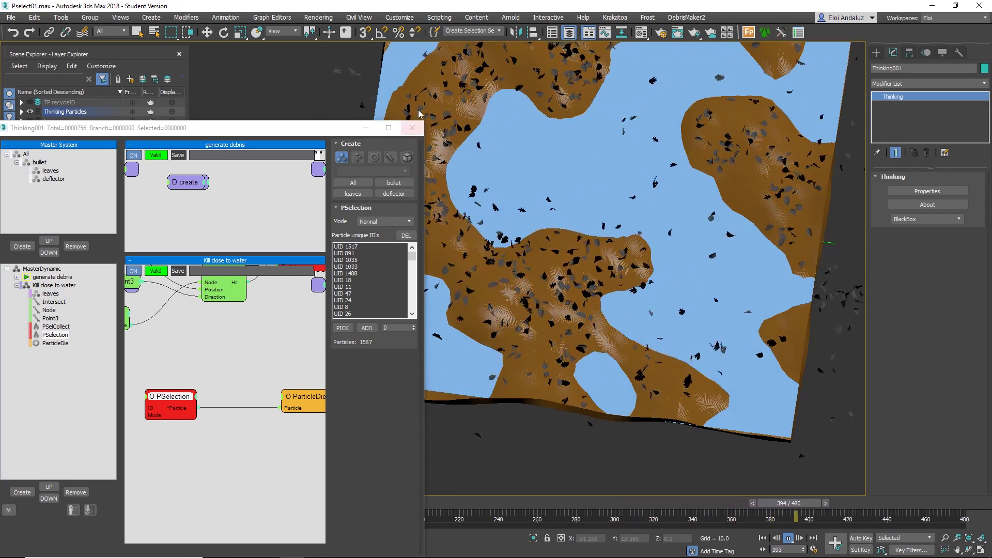
Examine the playing leaf simulation over the water from a low angle and closer in
alt+middle_drag(635, 171, 635, 245)
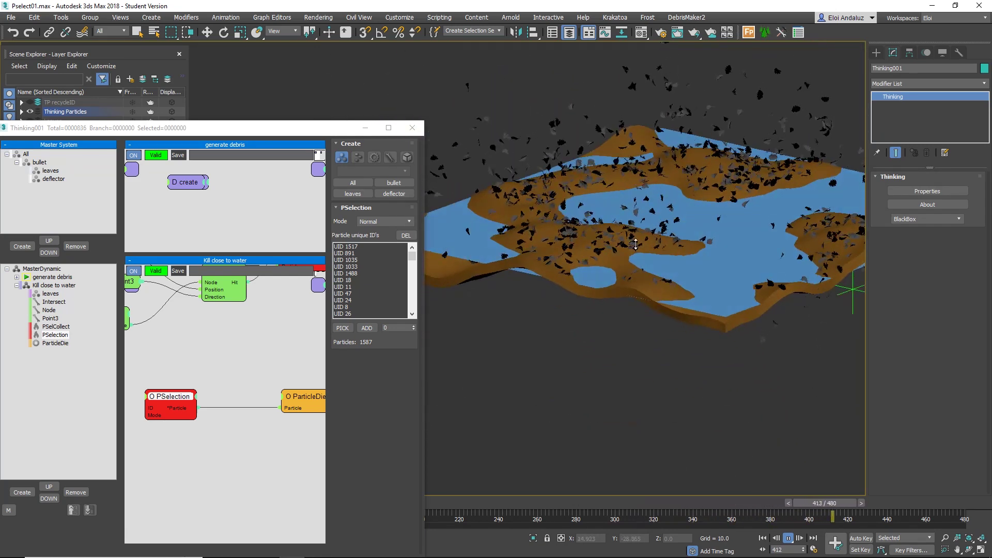
middle_drag(759, 244, 670, 255)
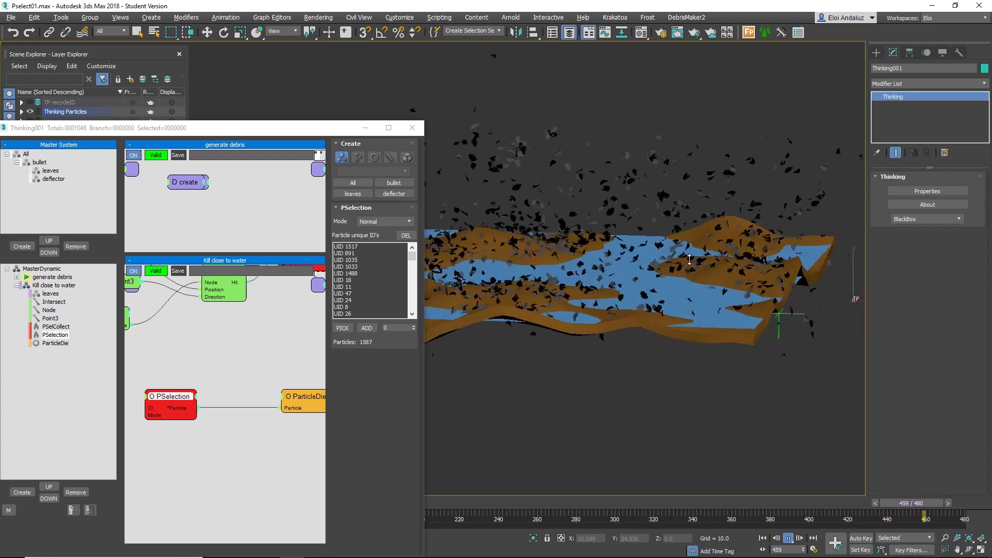
alt+middle_drag(692, 254, 713, 264)
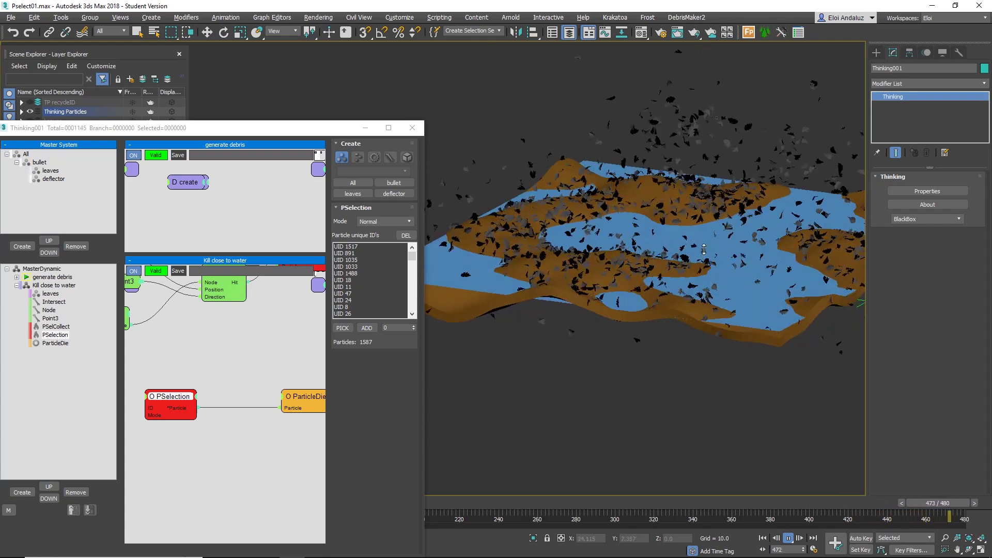
scroll(704, 249, up, 8)
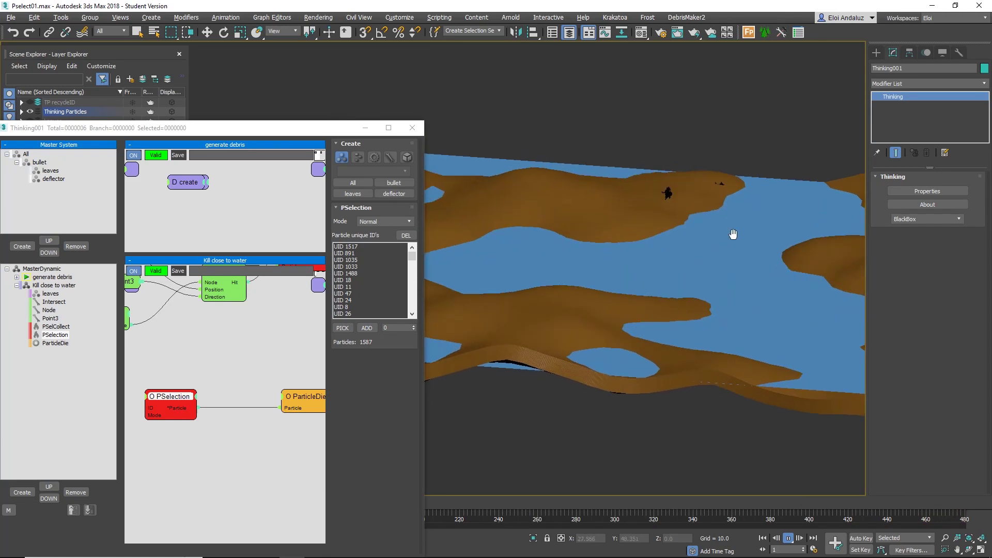